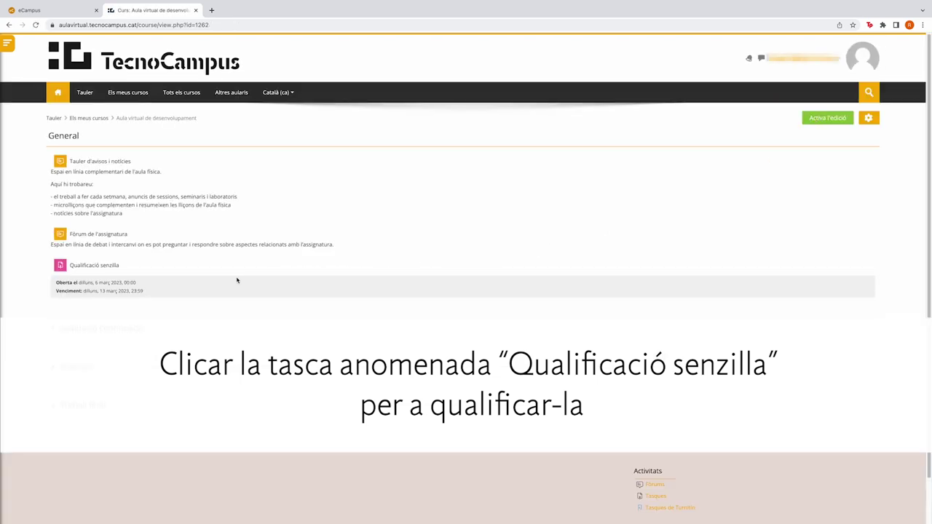
Grade the displayed student in the "Qualificació senzilla" task with 80 and the feedback "Comentari sobre l'entrega", and save.
left_click(111, 271)
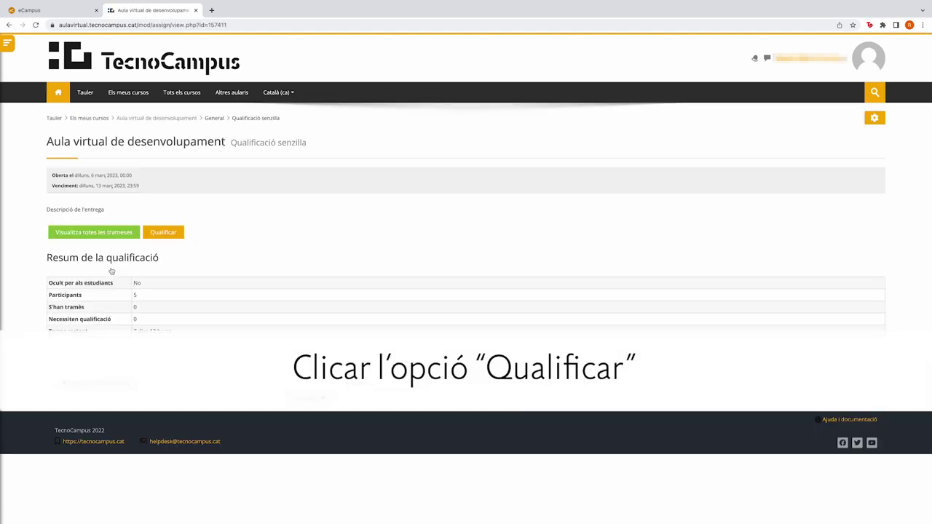
left_click(171, 235)
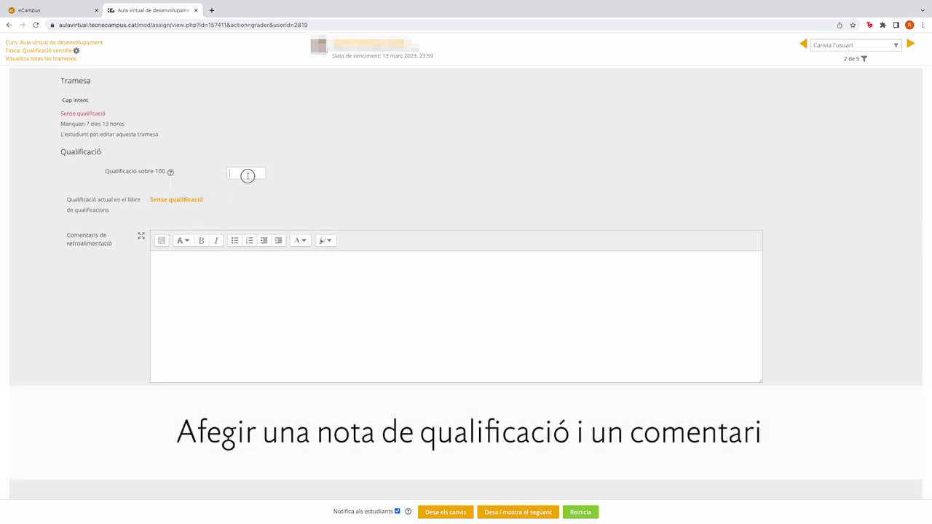
left_click(247, 175)
type("80")
left_click(271, 258)
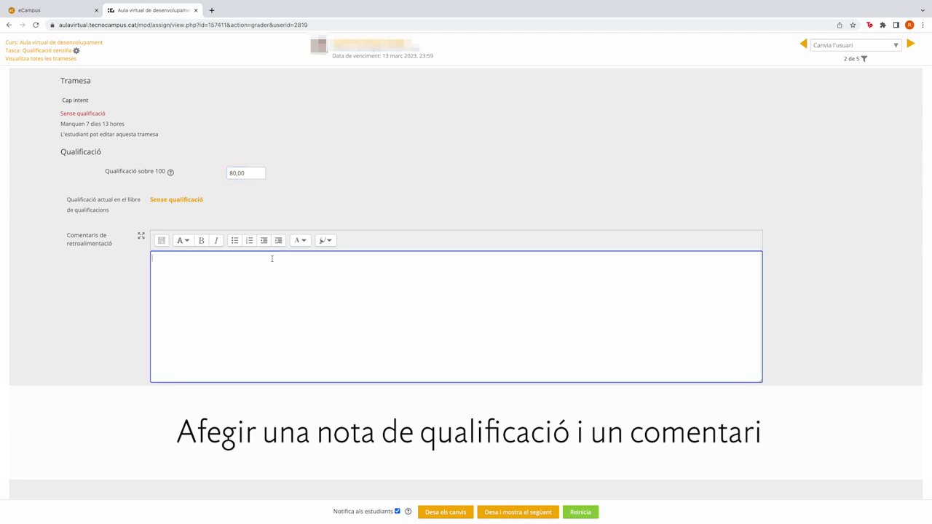
type("Comentari sobre l'entrega")
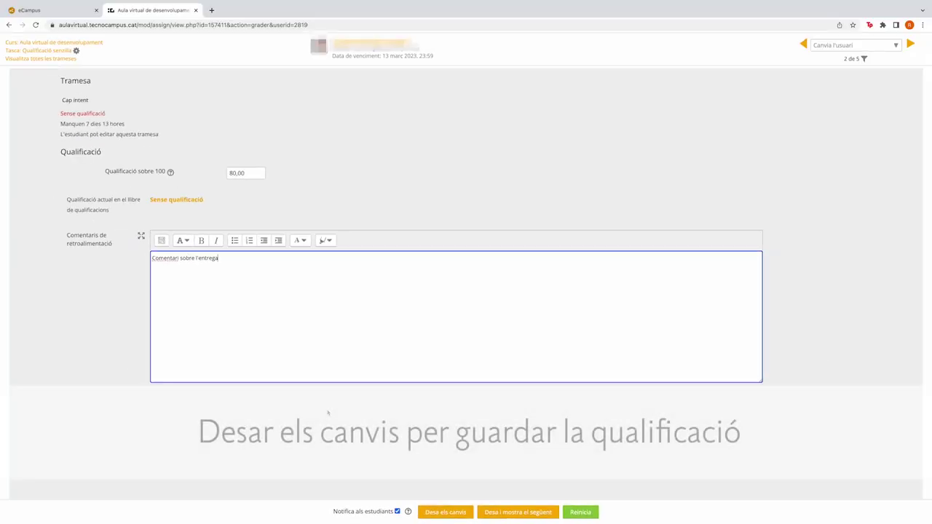
left_click(510, 505)
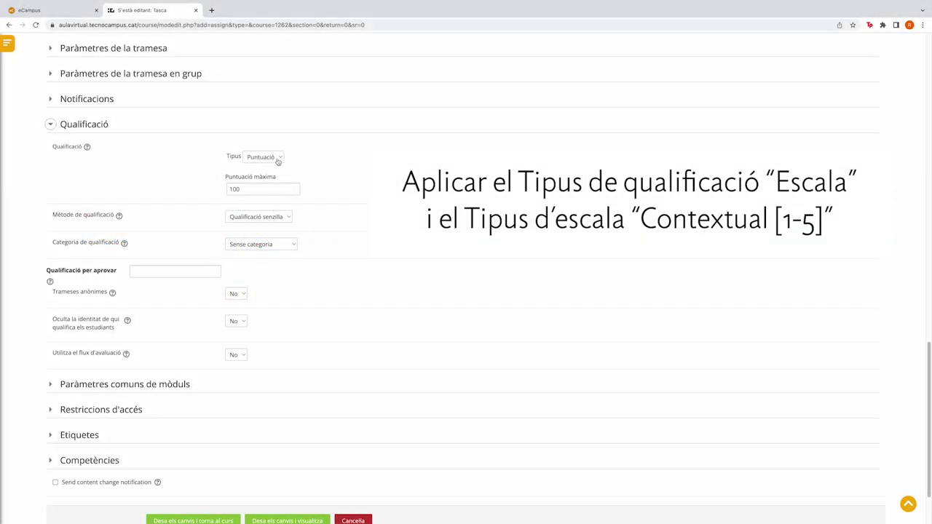
Set the new task's grade type to Escala with the Contextual [1-5] scale.
left_click(277, 161)
left_click(271, 150)
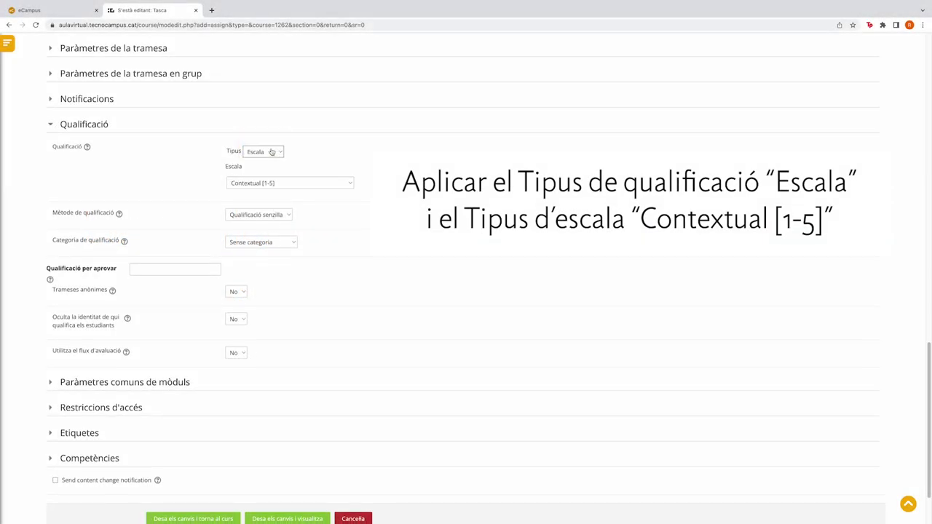
left_click(299, 182)
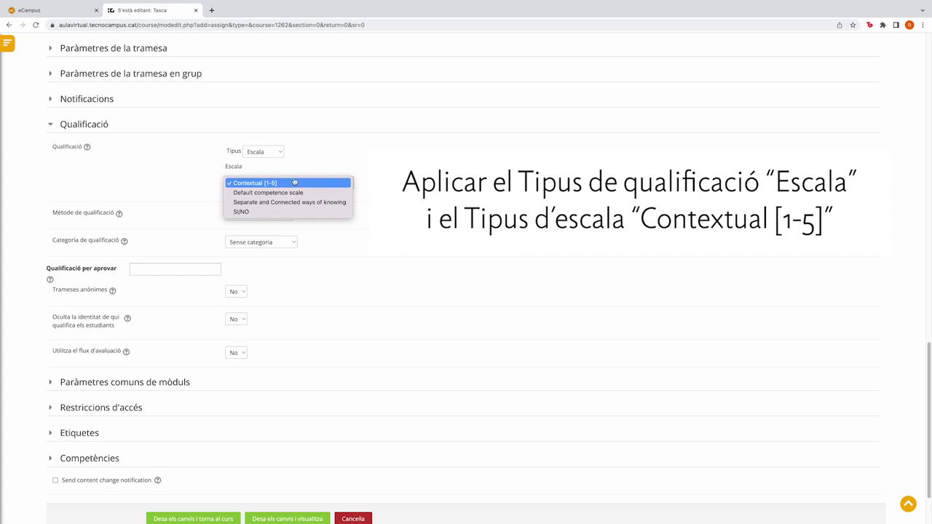
left_click(300, 184)
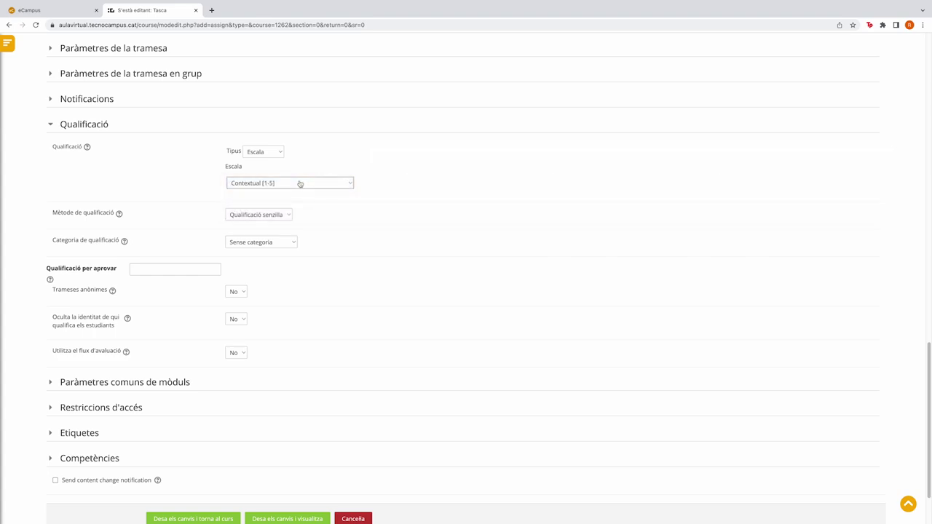
Choose Qualificació senzilla as the contextual-scale task's grading method, and save the task, returning to the course.
left_click(286, 216)
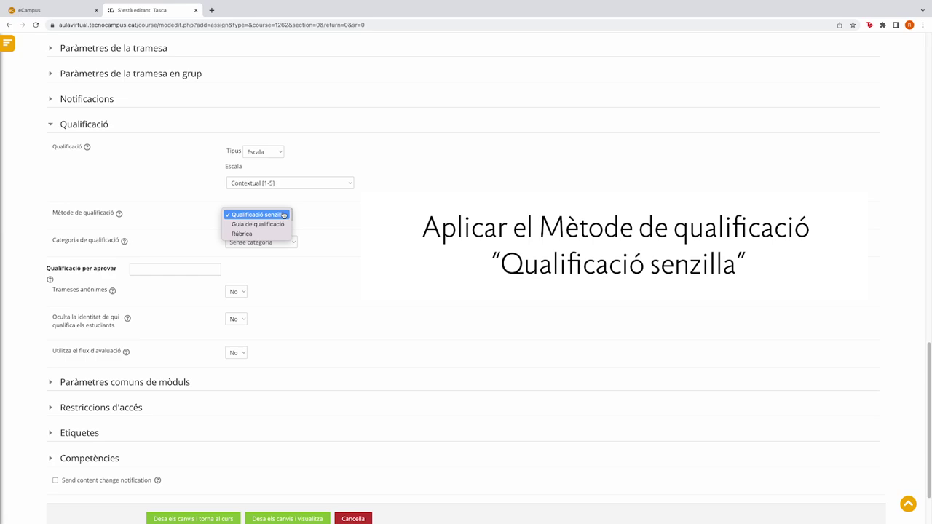
left_click(283, 215)
scroll(283, 215, "down", 2)
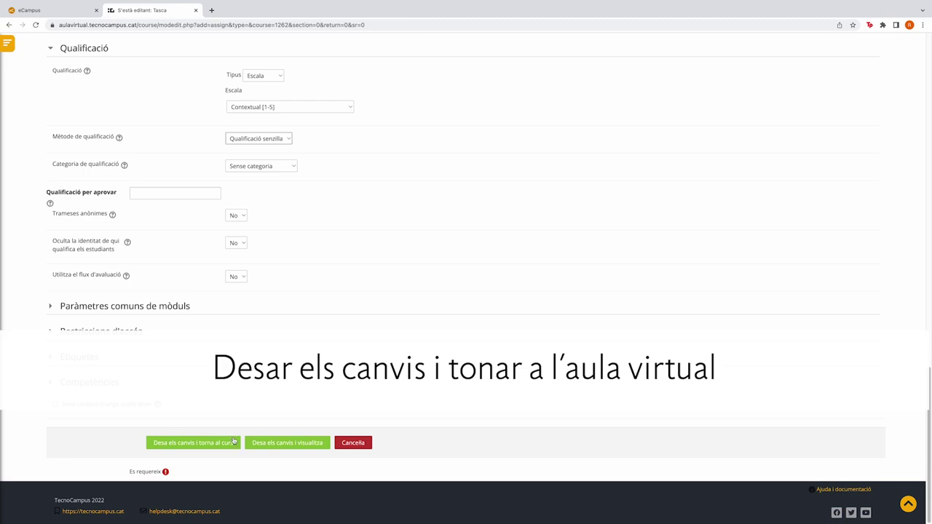
left_click(233, 442)
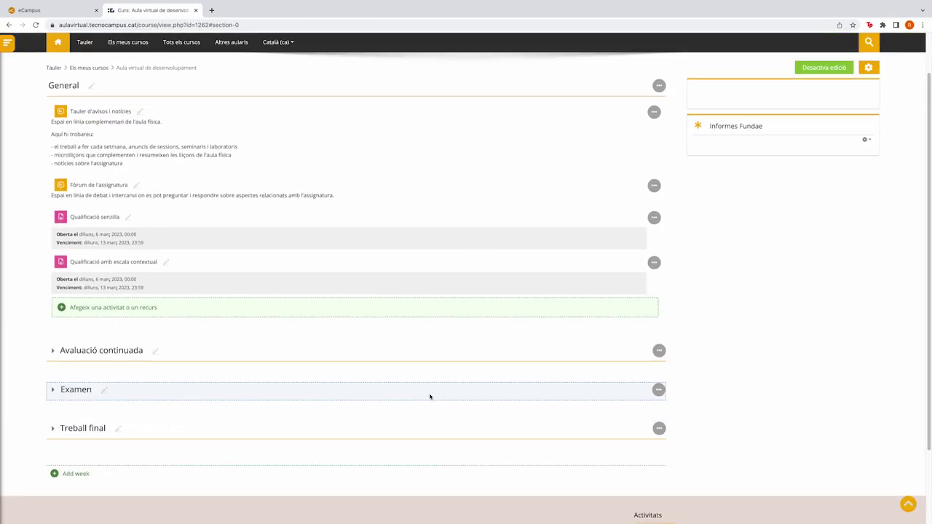
Turn off course editing and open the "Qualificació amb escala contextual" task for grading.
left_click(802, 116)
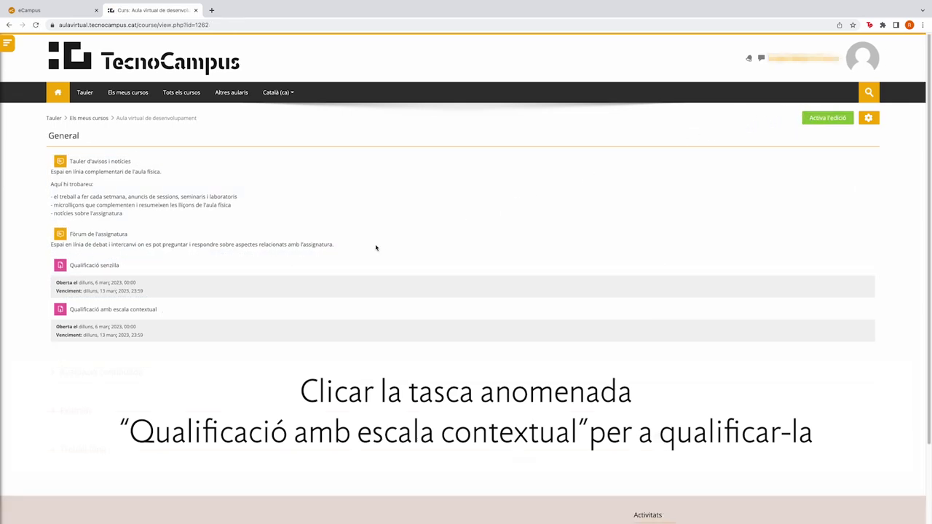
left_click(149, 309)
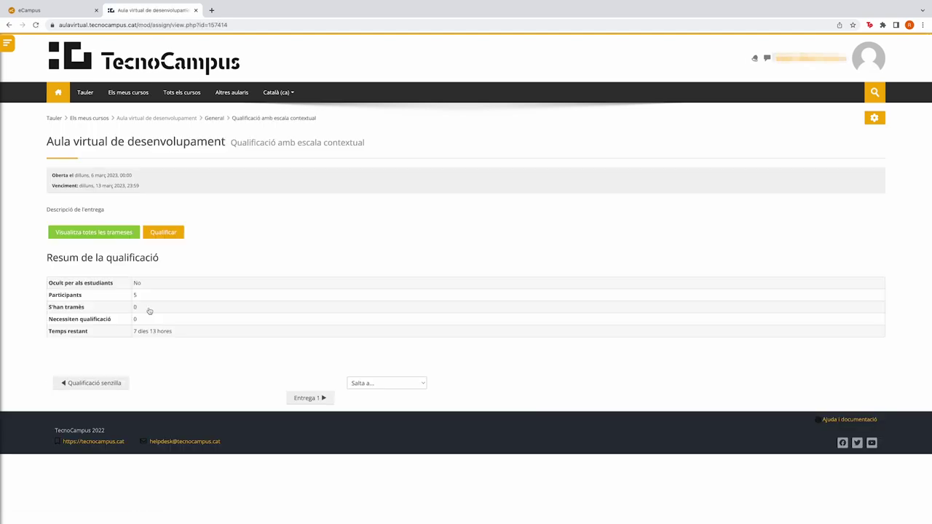
left_click(170, 234)
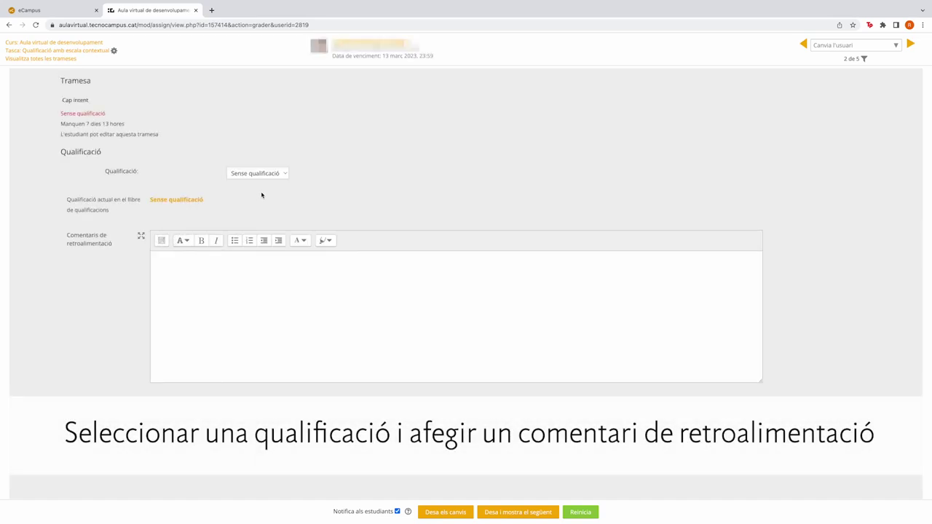
Grade the student as Molt Bo with the feedback comment "Comentari sobre l'entrega", and save the changes.
left_click(277, 178)
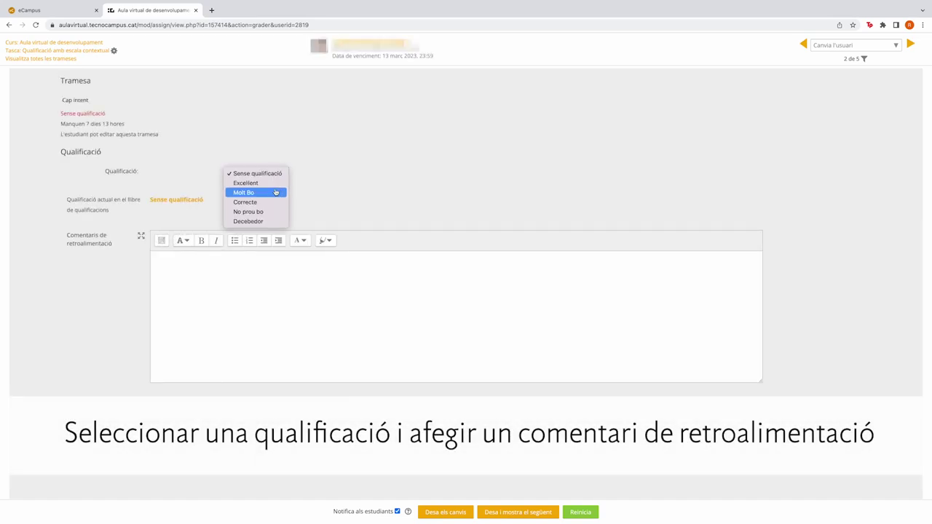
left_click(275, 193)
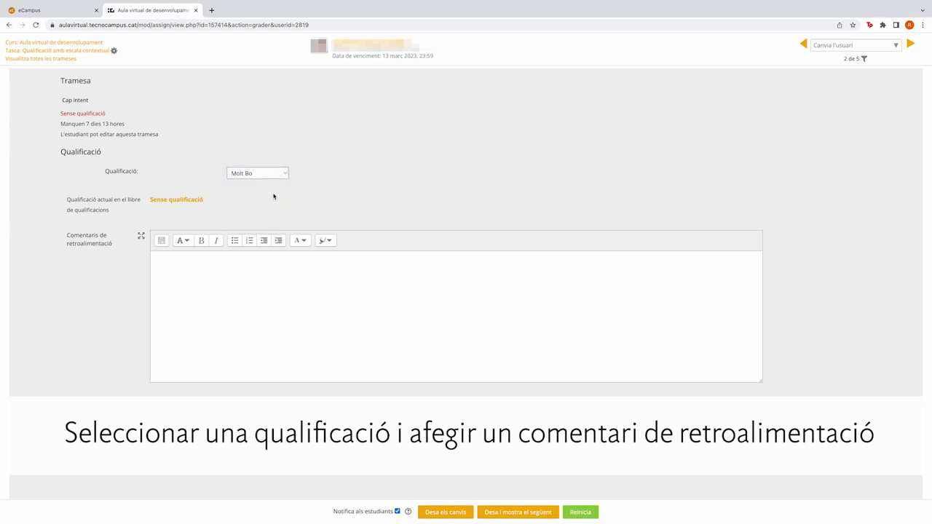
left_click(260, 257)
type("Coment")
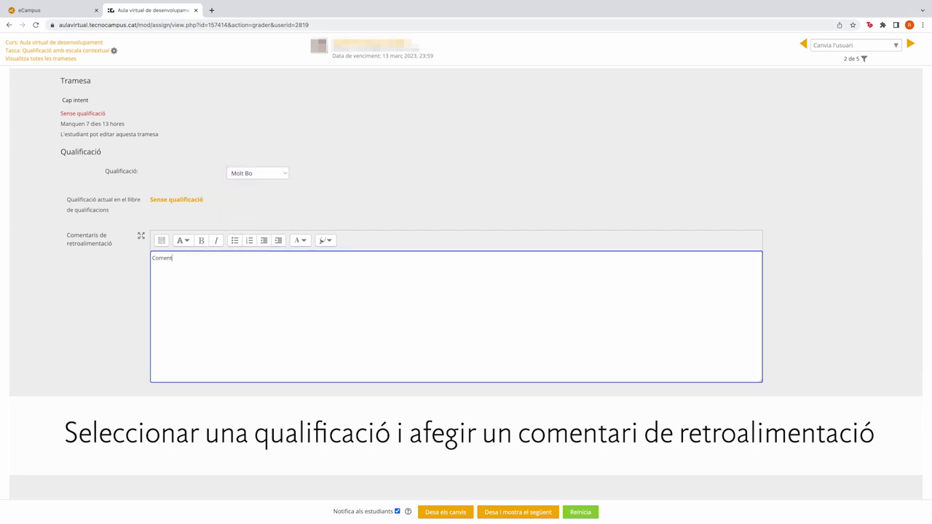
type("ari sobre l'entrega")
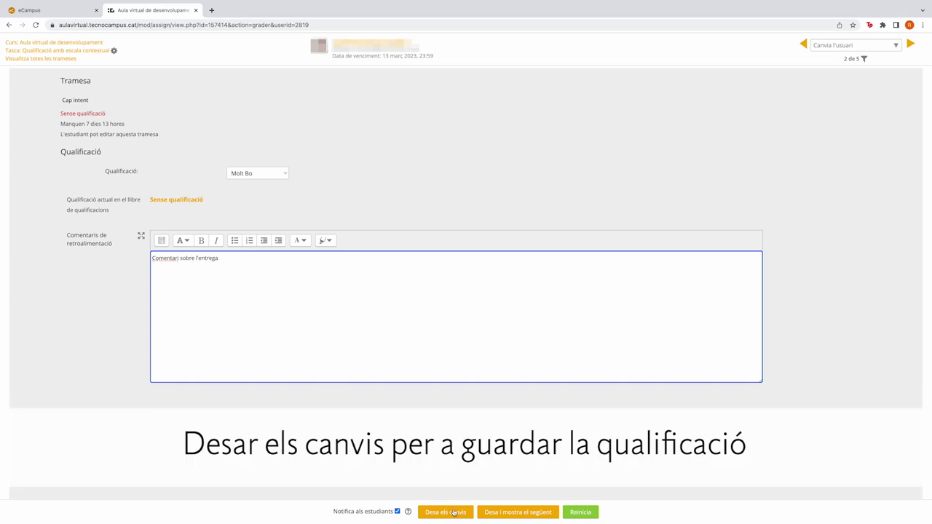
left_click(454, 512)
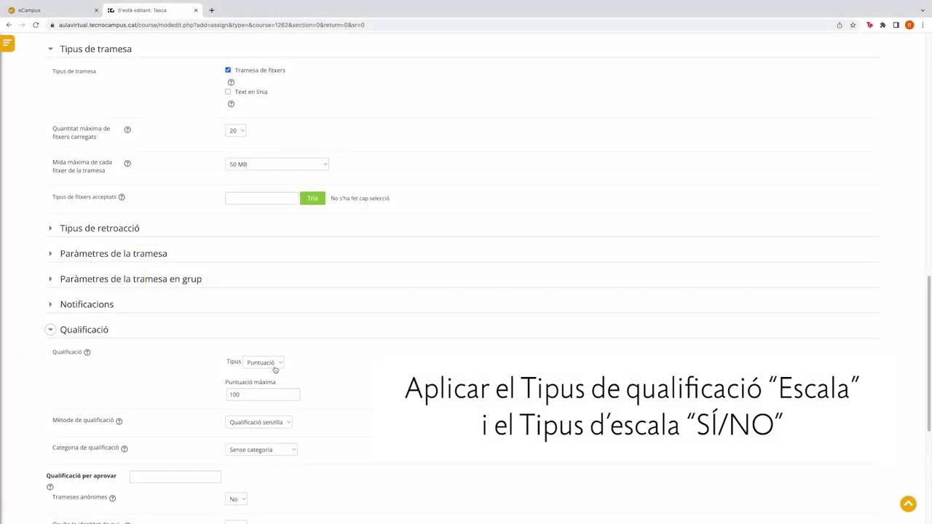
Set the new task's grade type to Escala with the SI/NO scale.
left_click(270, 361)
left_click(271, 355)
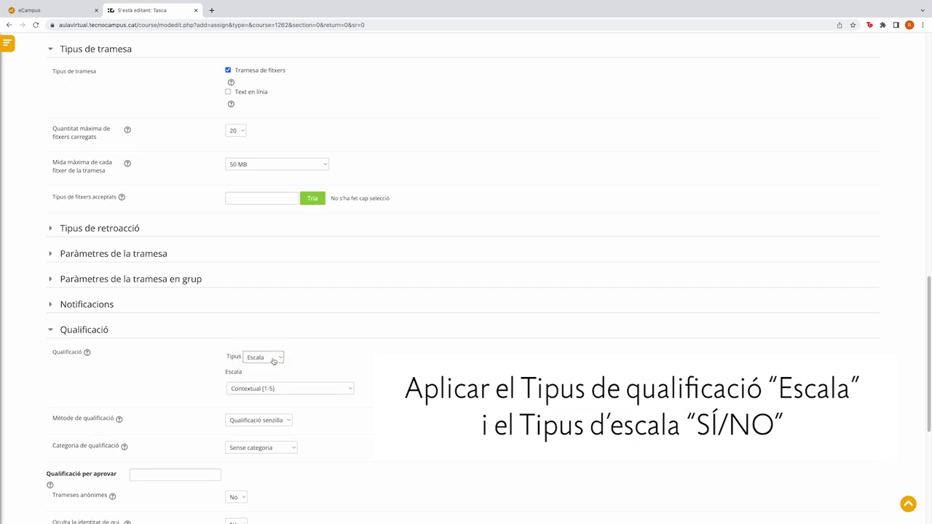
left_click(305, 390)
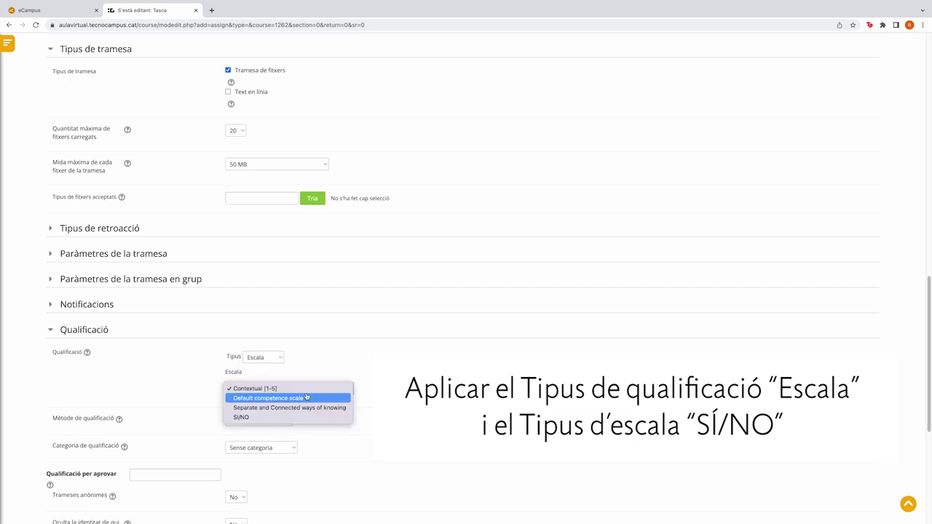
left_click(308, 417)
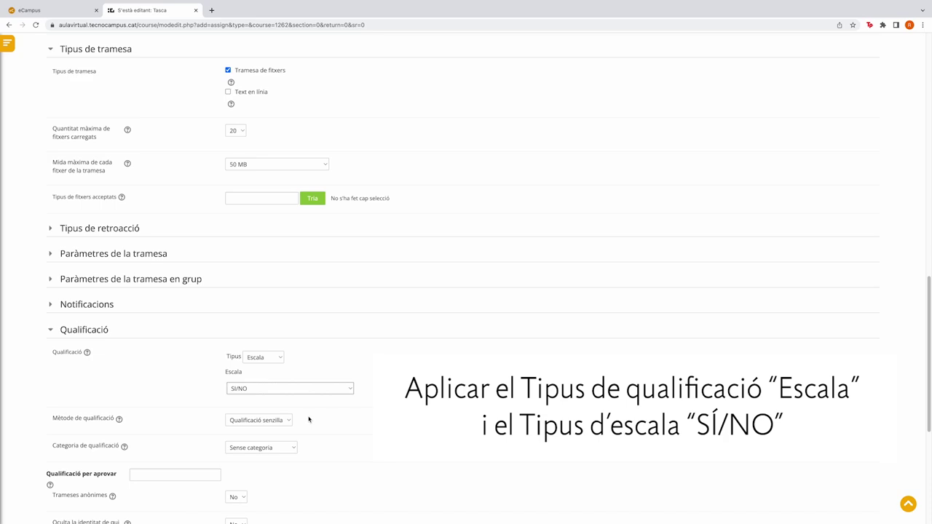
Keep Qualificació senzilla as the SI/NO task's grading method, and save the task, returning to the course.
scroll(307, 419, "down", 2)
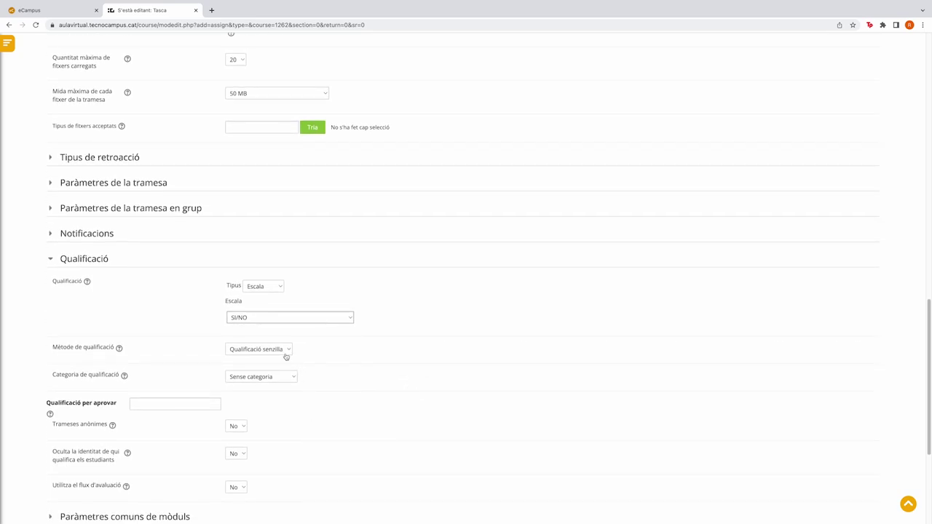
left_click(285, 354)
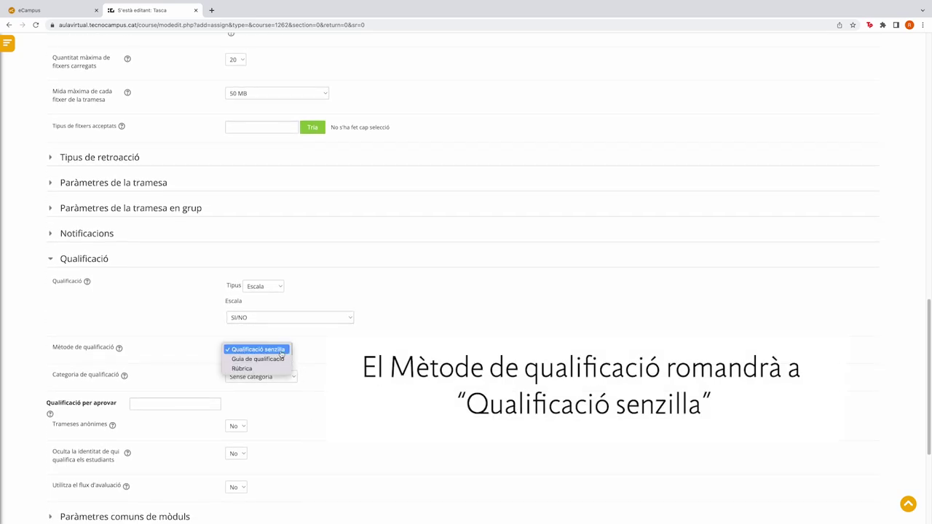
left_click(280, 350)
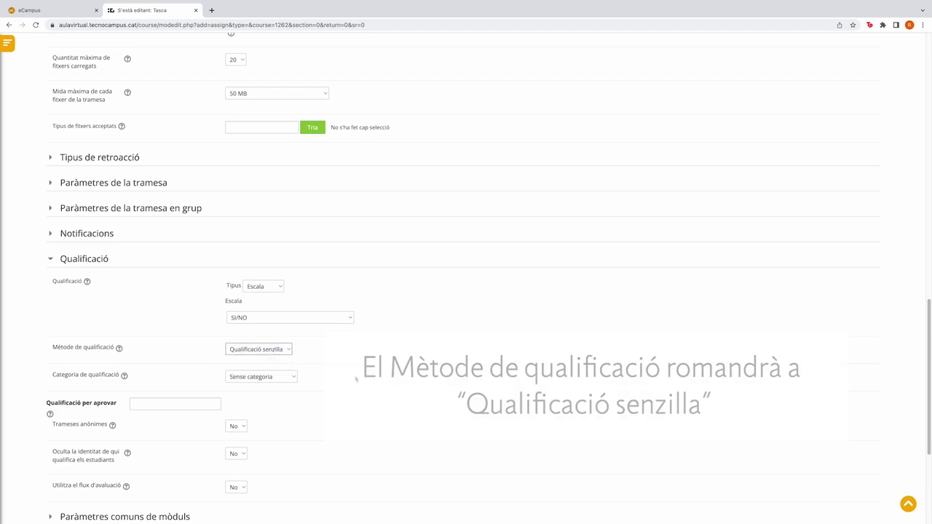
scroll(369, 380, "down", 1)
scroll(369, 381, "down", 5)
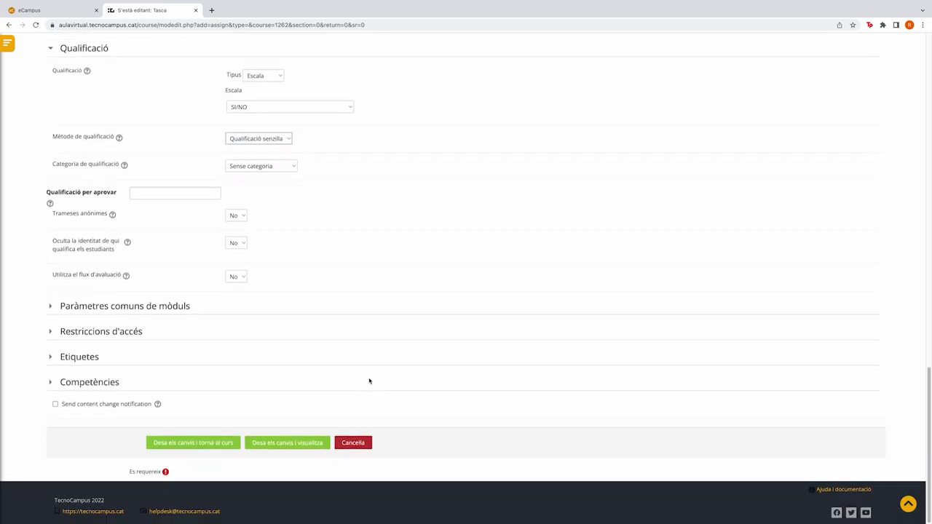
left_click(230, 444)
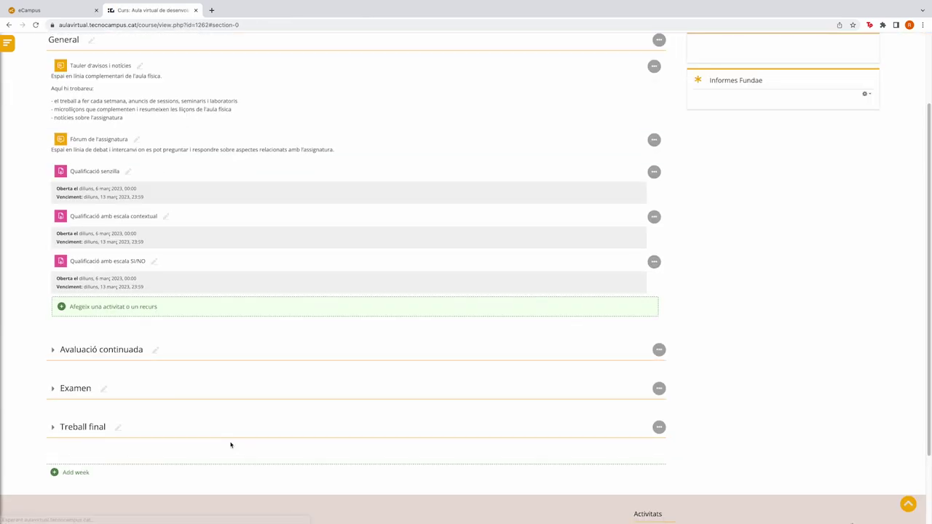
Turn off course editing and open the "Qualificació amb escala SI/NO" task for grading.
scroll(682, 288, "up", 3)
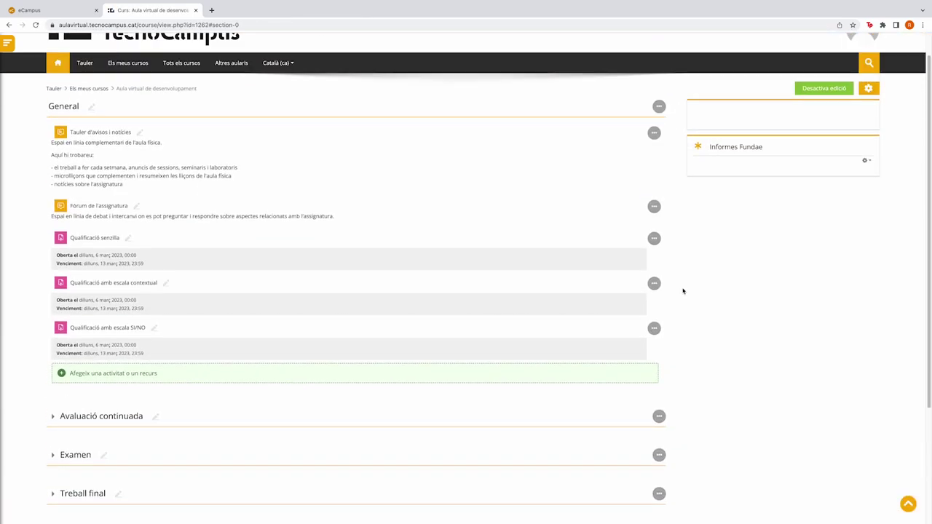
left_click(805, 124)
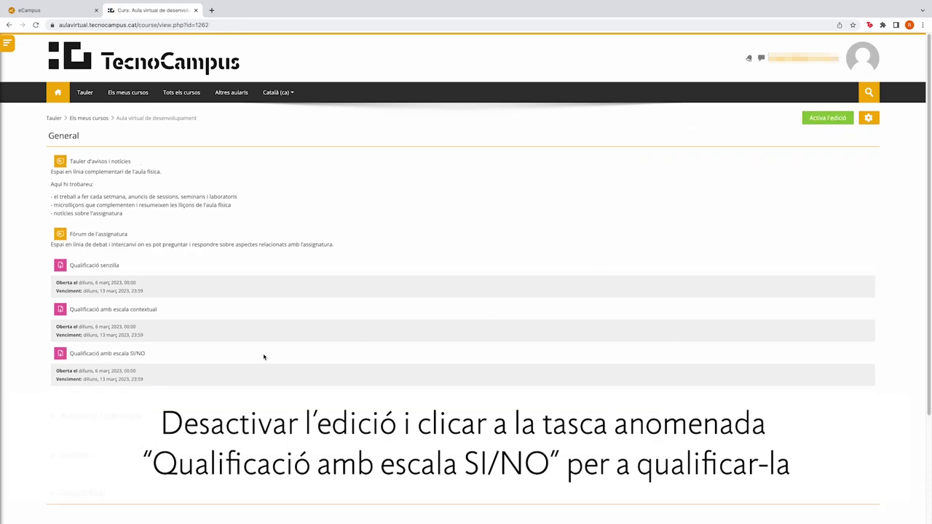
left_click(135, 356)
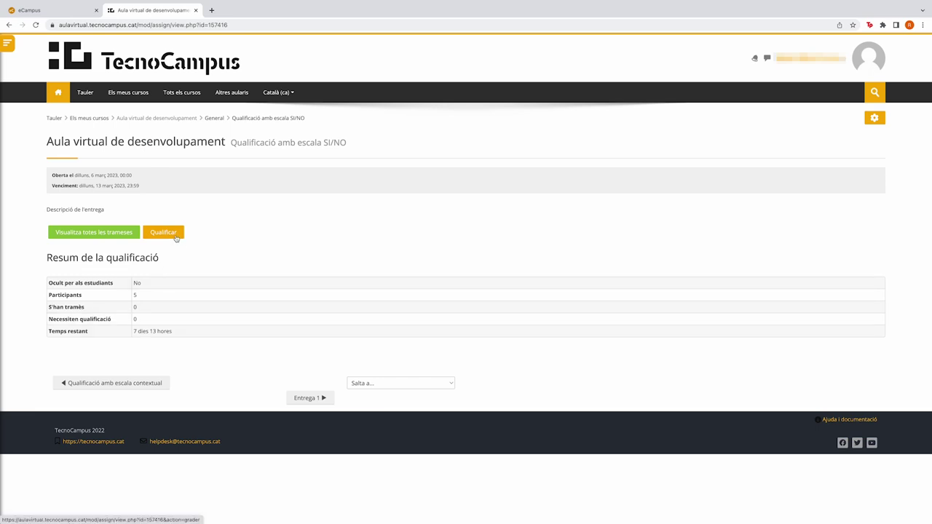
left_click(175, 238)
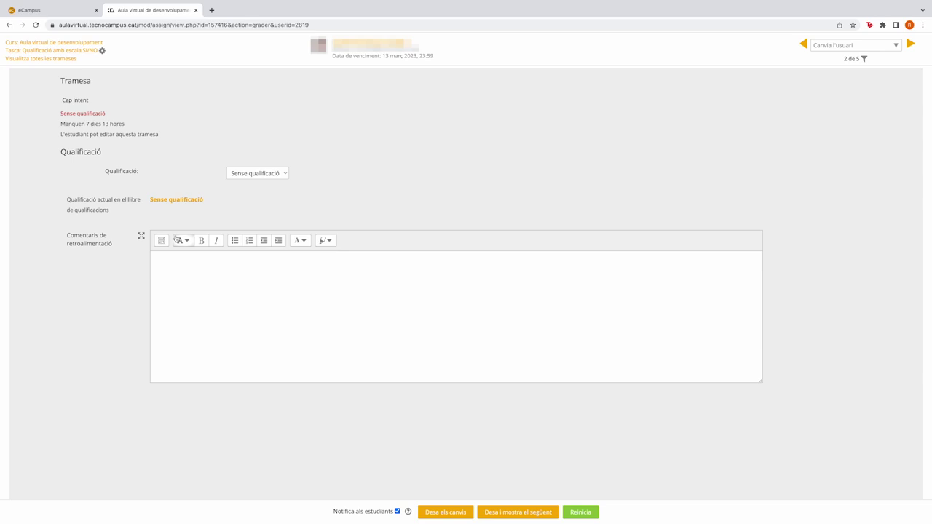
Grade the student as NO with the feedback comment "Comentari sobre l'entrega", and save the changes.
left_click(266, 174)
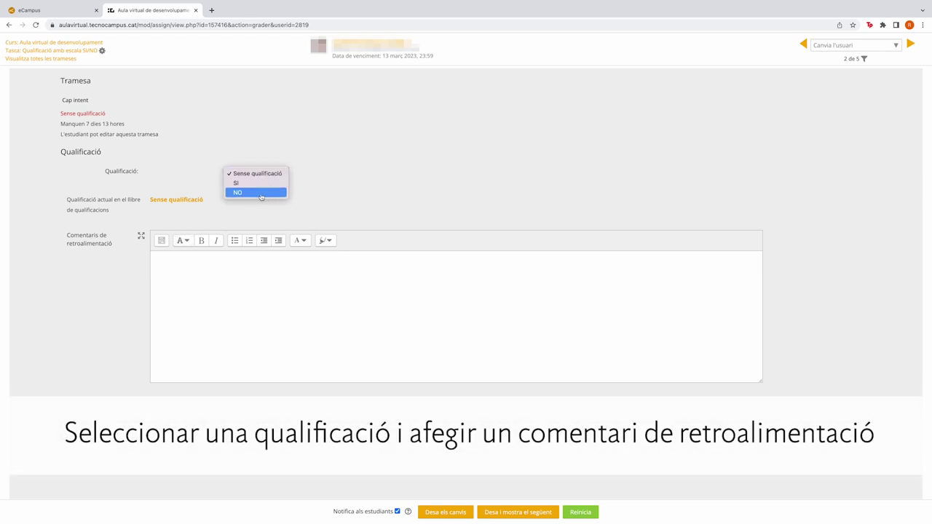
left_click(260, 193)
left_click(255, 277)
type("Comen")
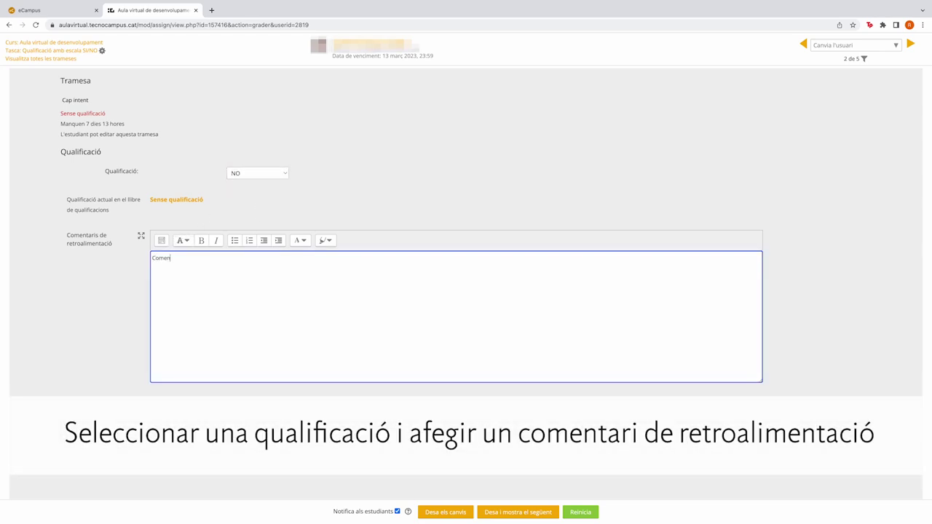
type("tari sobre l'entrega")
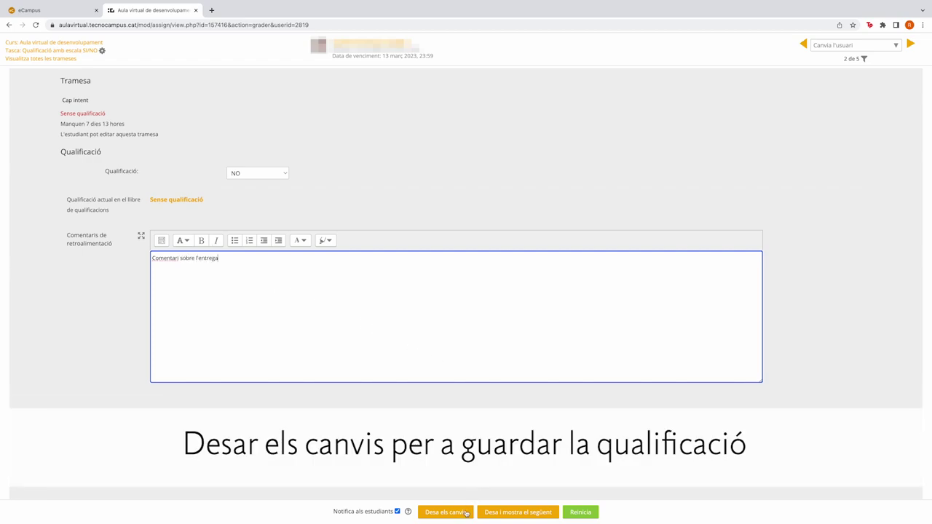
left_click(445, 511)
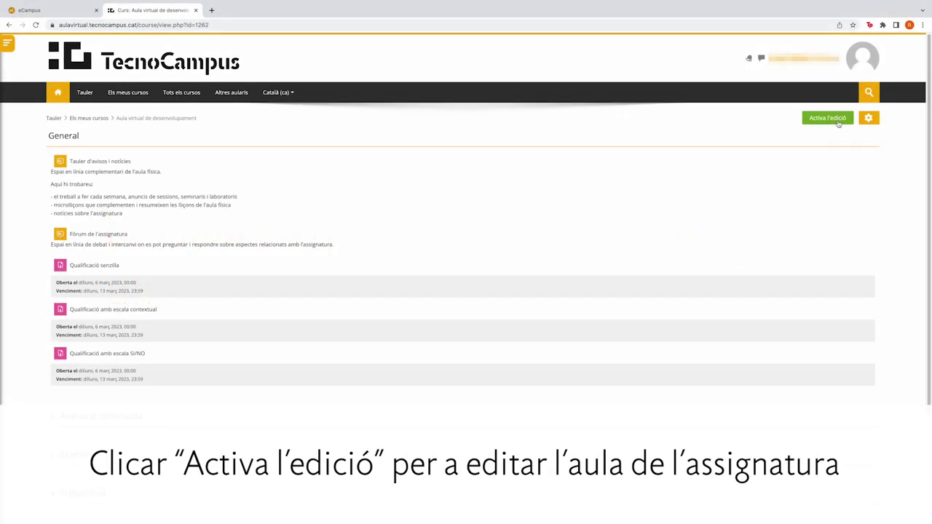
With course editing turned on, add a new Tasca activity to the General section.
scroll(487, 308, "down", 2)
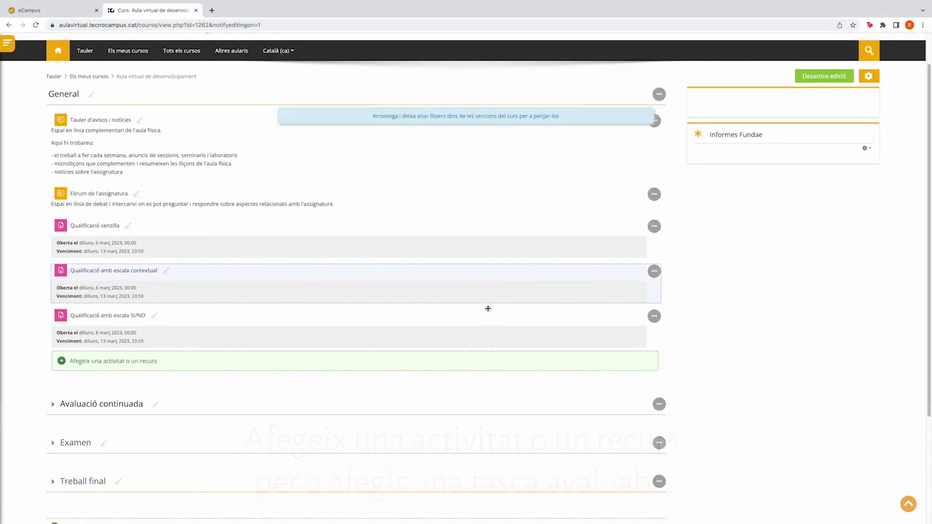
left_click(441, 351)
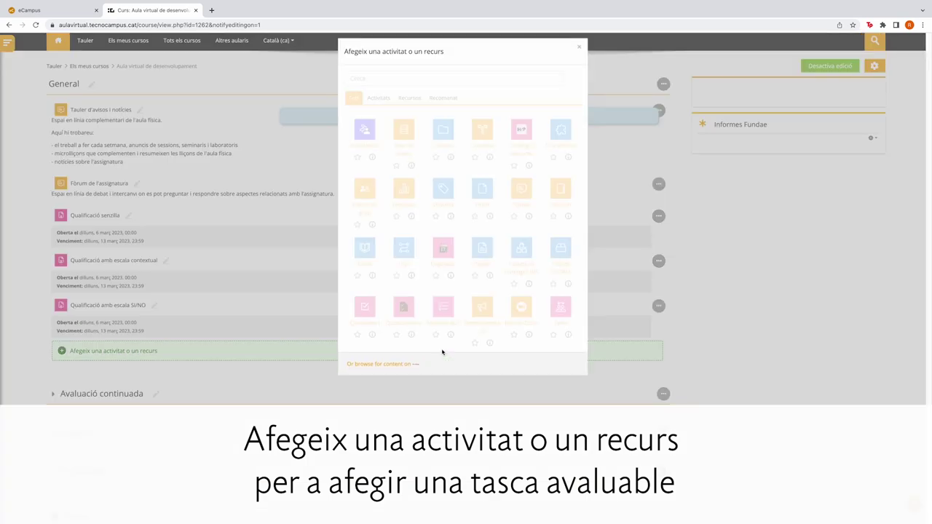
left_click(365, 366)
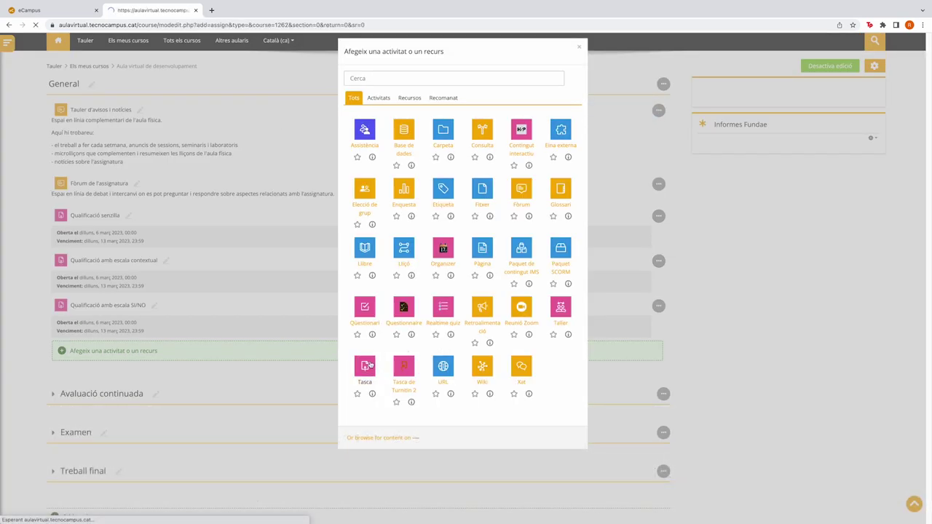
Name the task "Qualificació amb guia d'avaluació" and enter the description "Descripció de l'entrega".
left_click(348, 188)
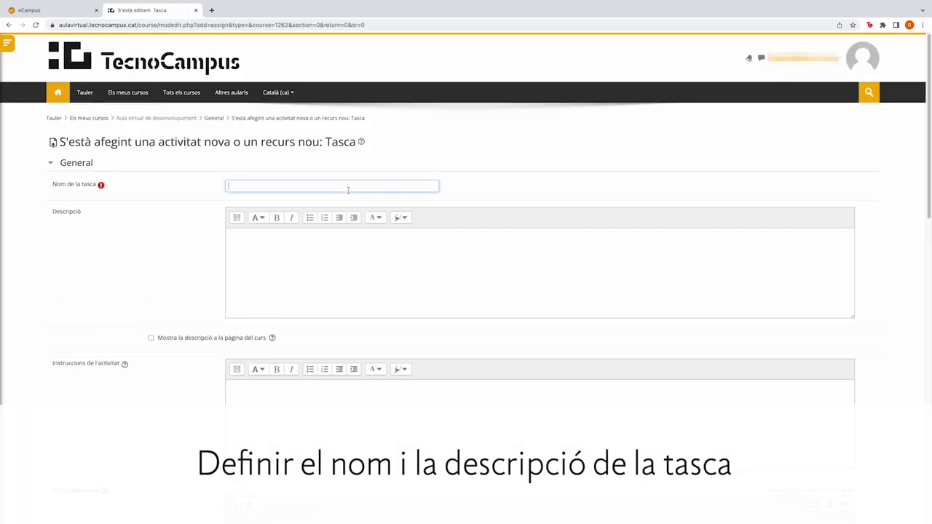
type("Qualificació amb guia d'avaluació")
left_click(361, 244)
type("Descripci")
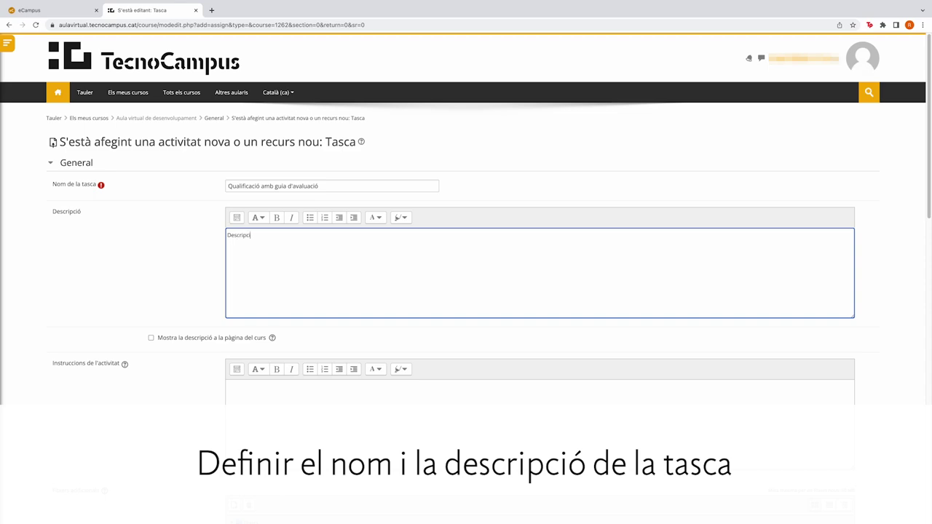
type("ó de l'entrega")
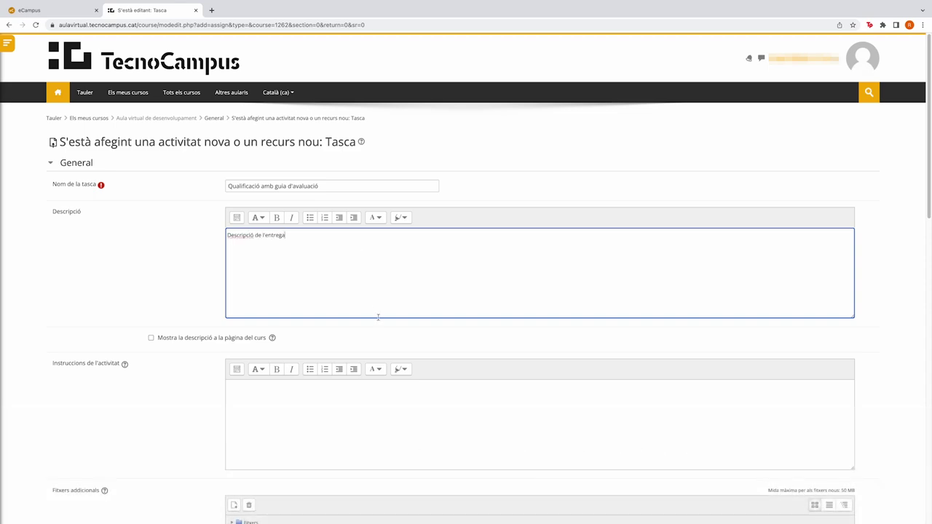
Disable the grading reminder date and set the time of the task's due date to 23:59.
scroll(396, 384, "down", 5)
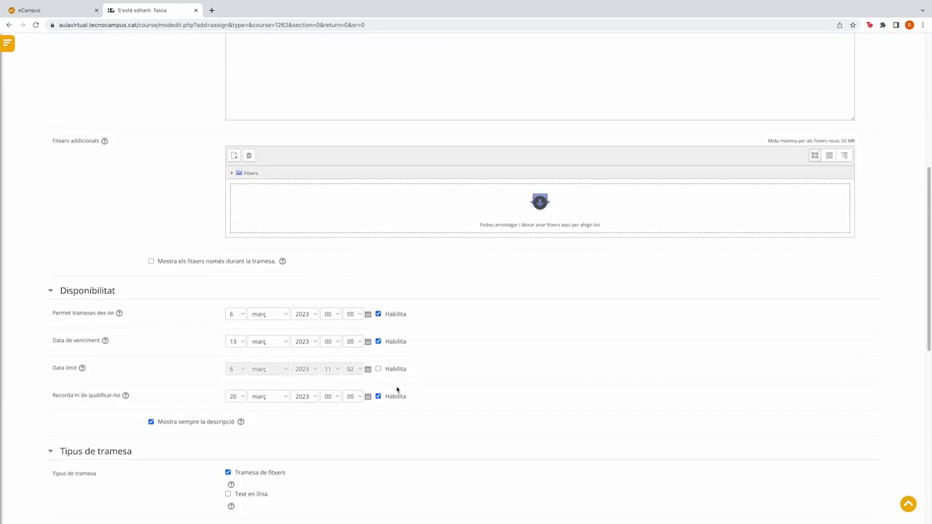
scroll(393, 386, "down", 1)
left_click(378, 332)
left_click(328, 276)
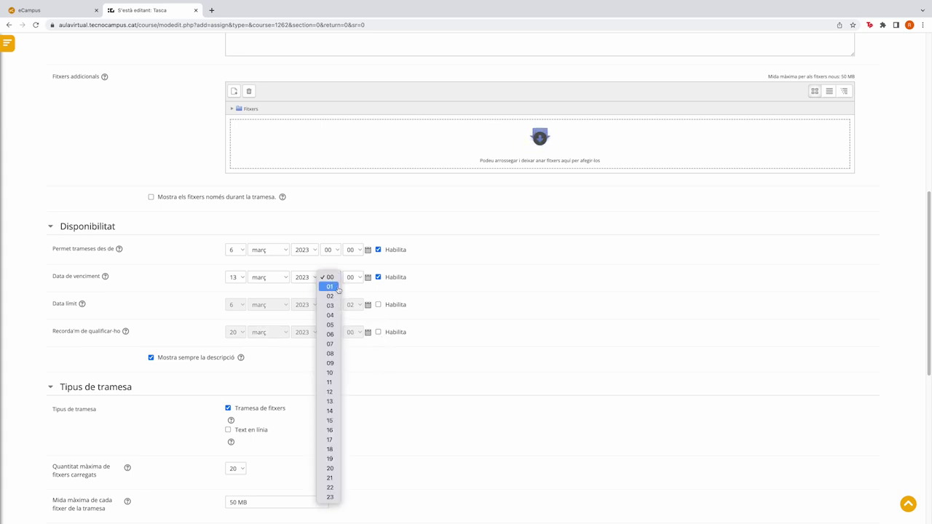
left_click(326, 496)
left_click(351, 277)
left_click(354, 511)
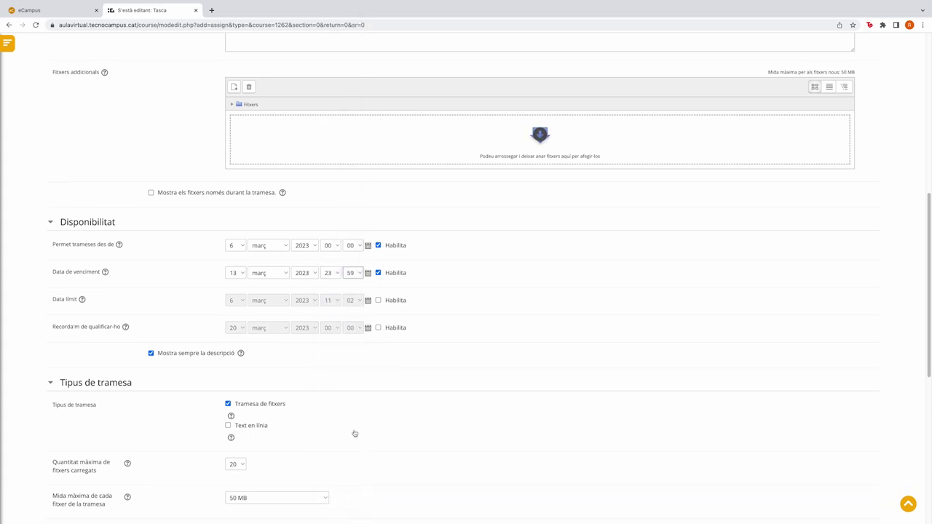
Keep Puntuació as the task's grade type and set its grading method to Guia de qualificació.
scroll(354, 434, "down", 2)
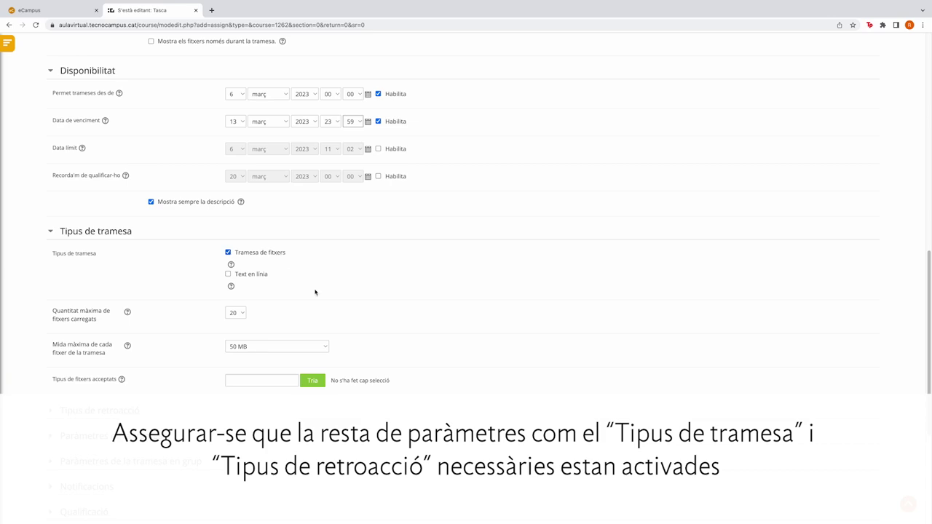
scroll(345, 367, "down", 1)
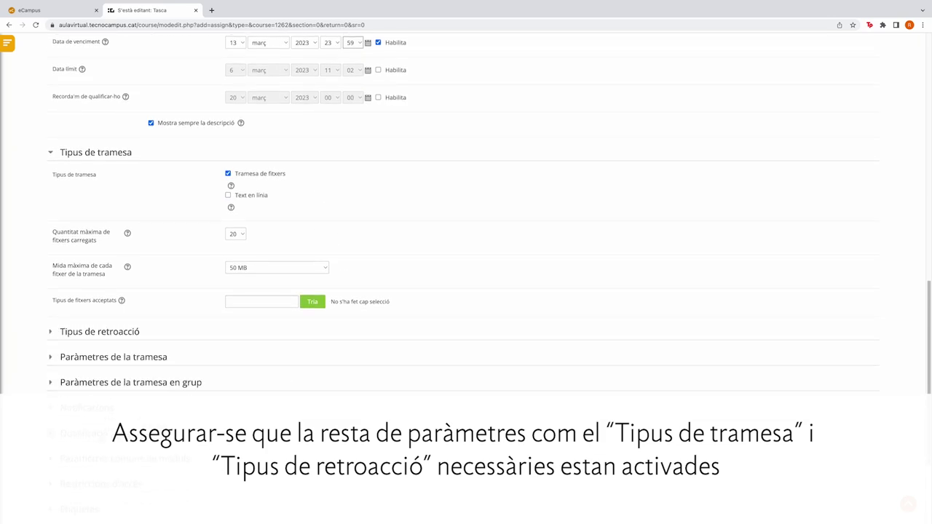
left_click(80, 433)
scroll(206, 386, "down", 2)
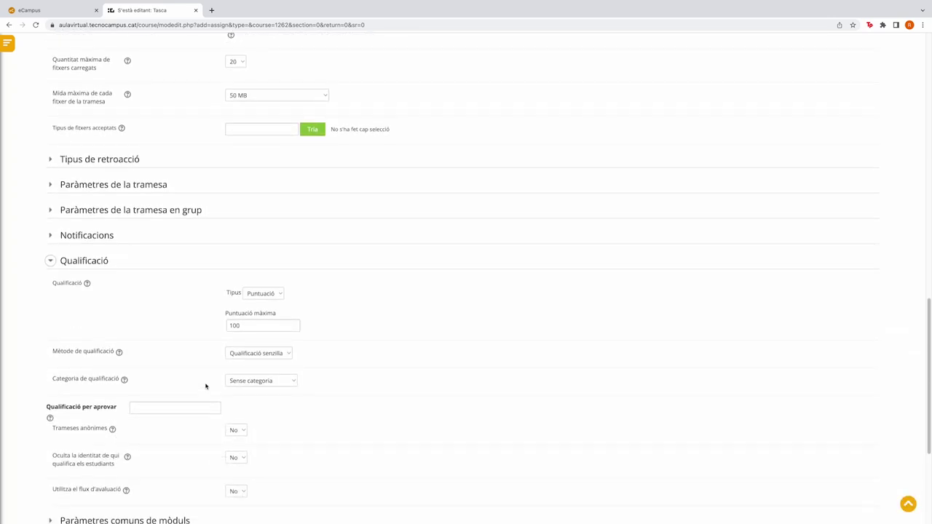
scroll(206, 386, "down", 1)
left_click(261, 278)
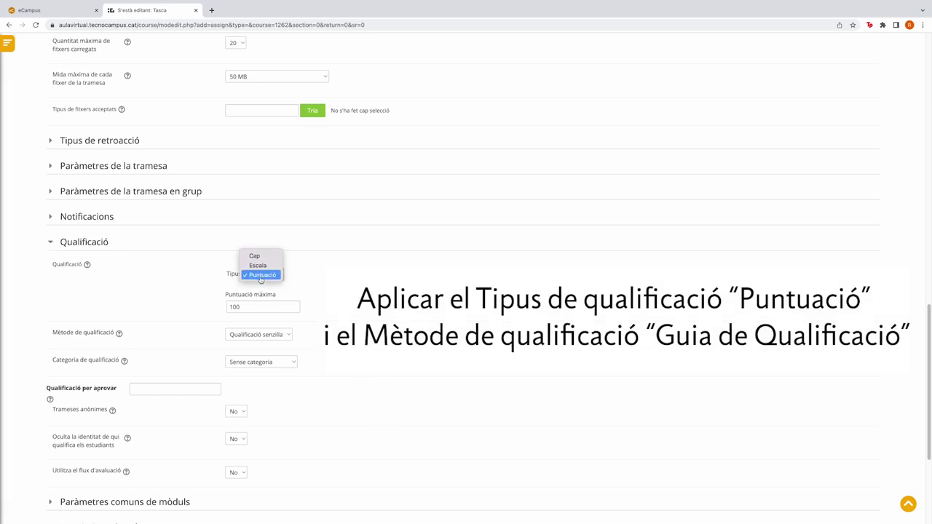
left_click(263, 275)
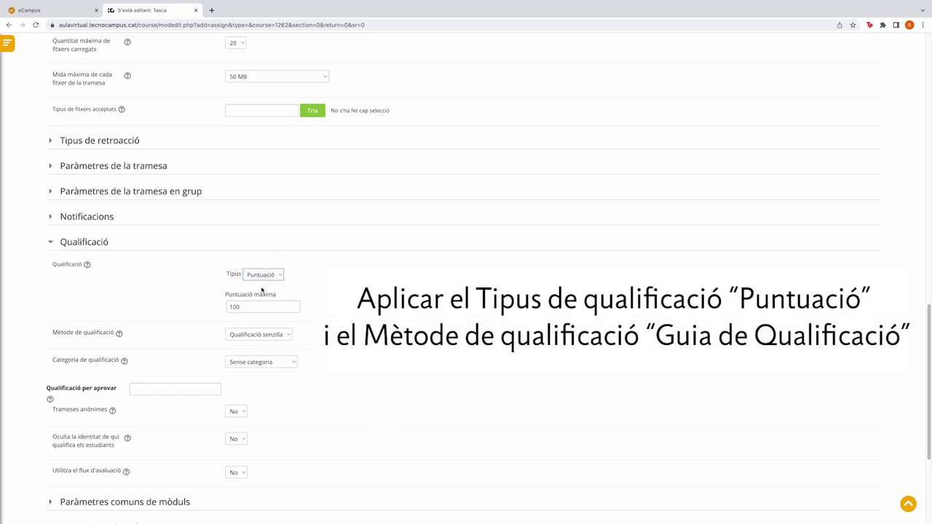
left_click(262, 337)
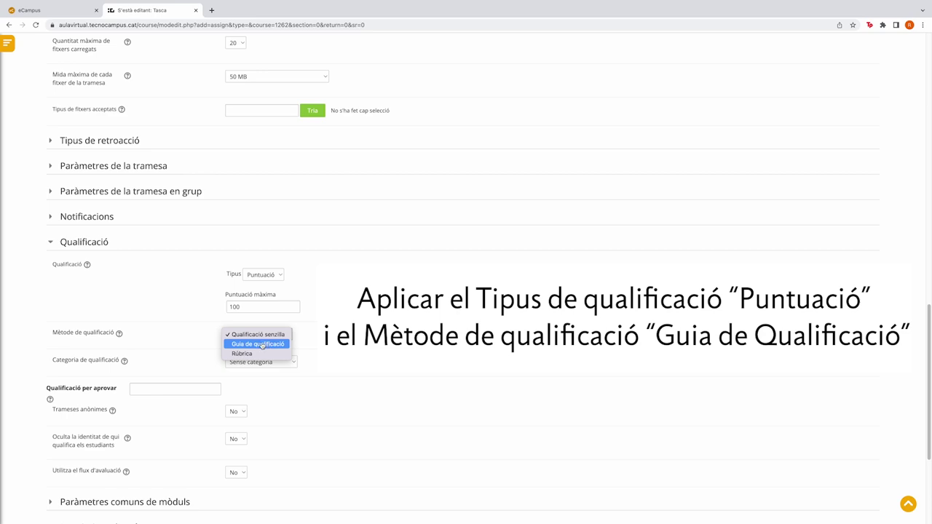
left_click(265, 346)
Save the guide-graded task and display it.
scroll(273, 356, "down", 5)
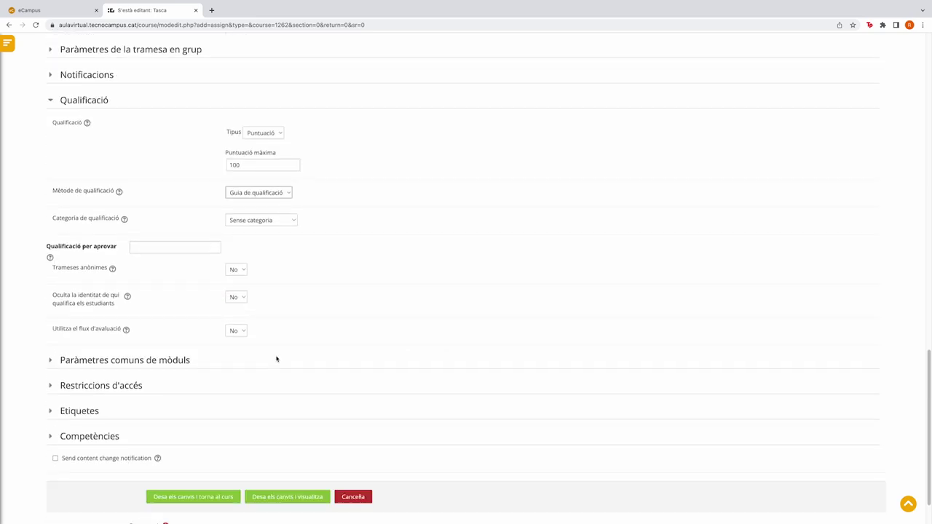
scroll(273, 364, "down", 1)
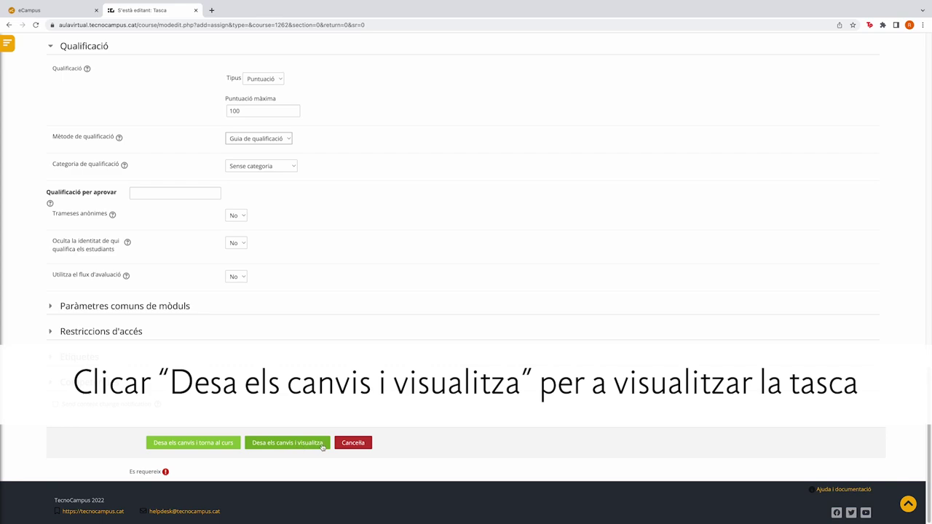
left_click(322, 443)
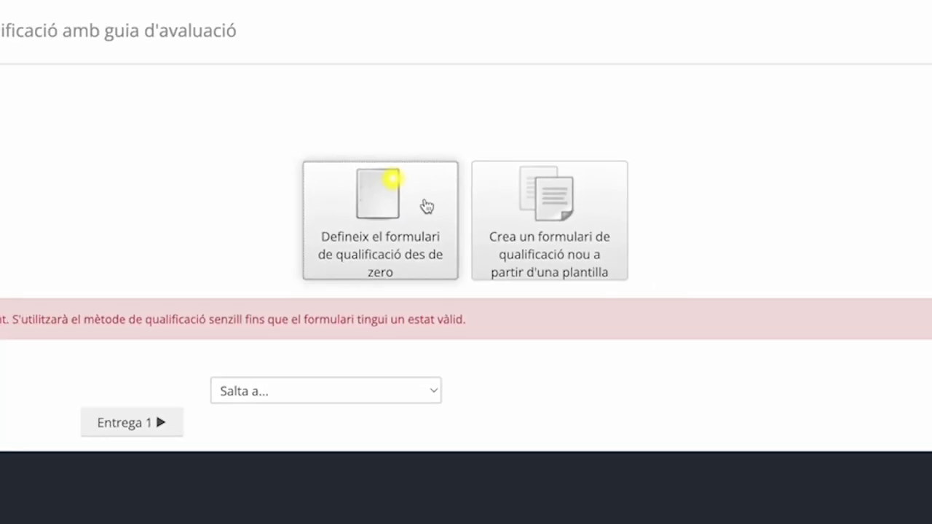
Start a grading form from scratch, naming it "Guia d'avaluació" with the description "Descripció".
left_click(398, 182)
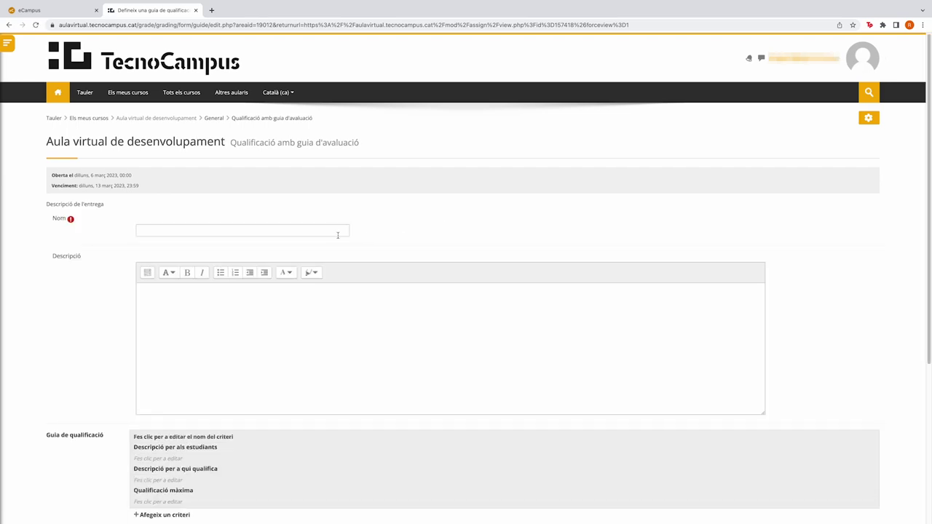
left_click(319, 233)
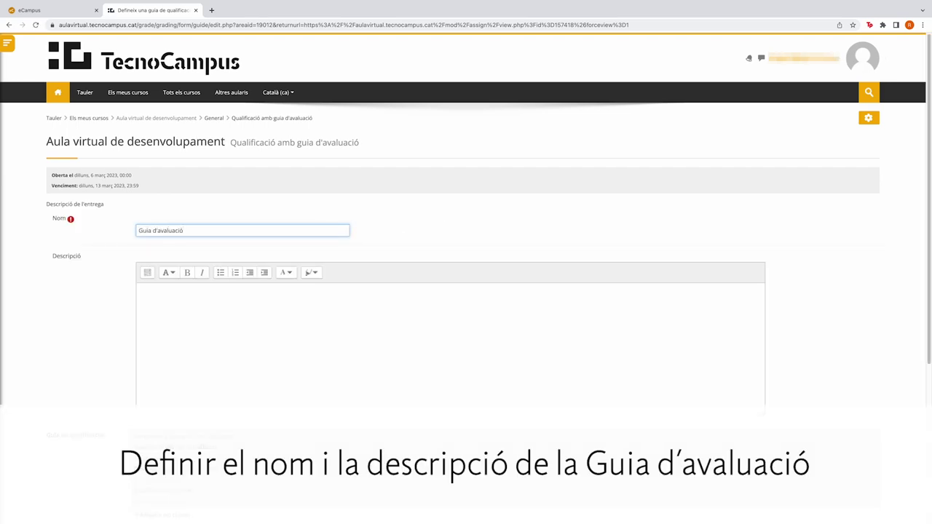
left_click(351, 302)
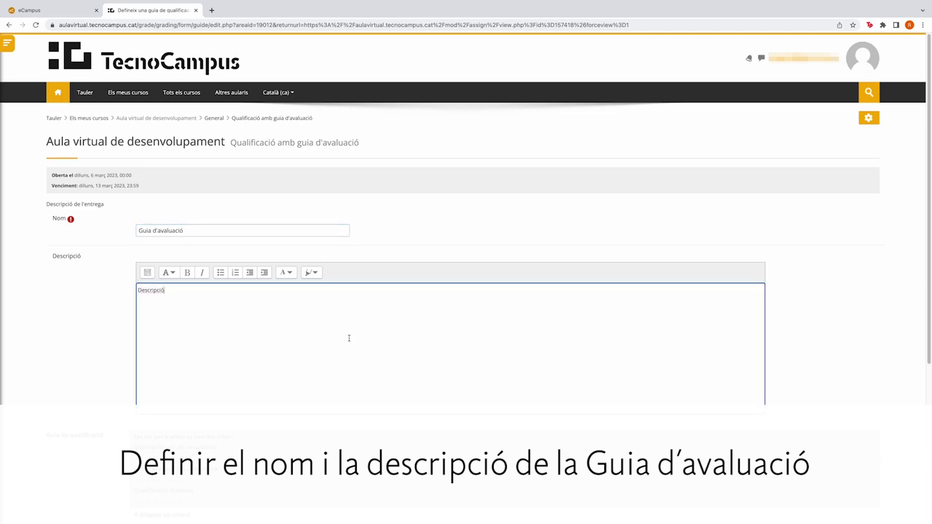
Name the guide's first criterion "Nom del criteri" and enter "Descripció que veurà l'alumnat" as its description for students.
scroll(240, 427, "down", 3)
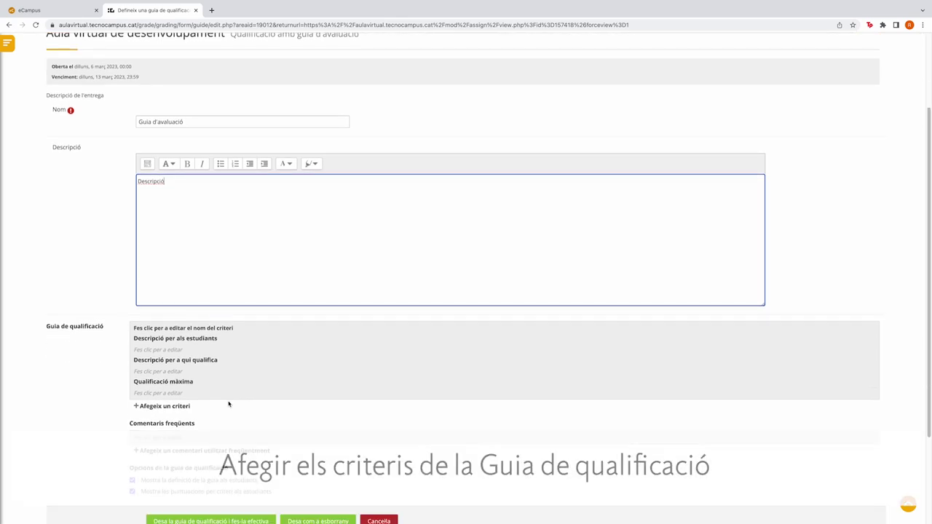
left_click(202, 327)
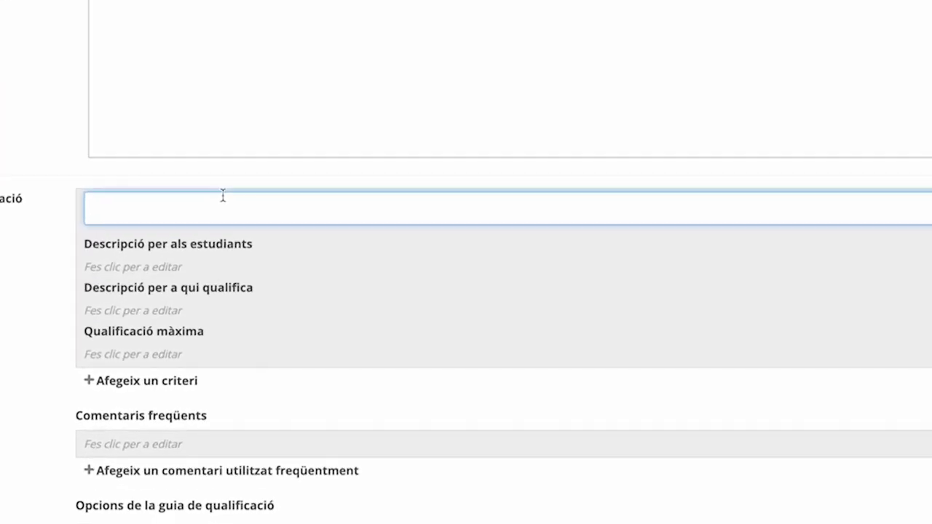
type("Nom del criteri")
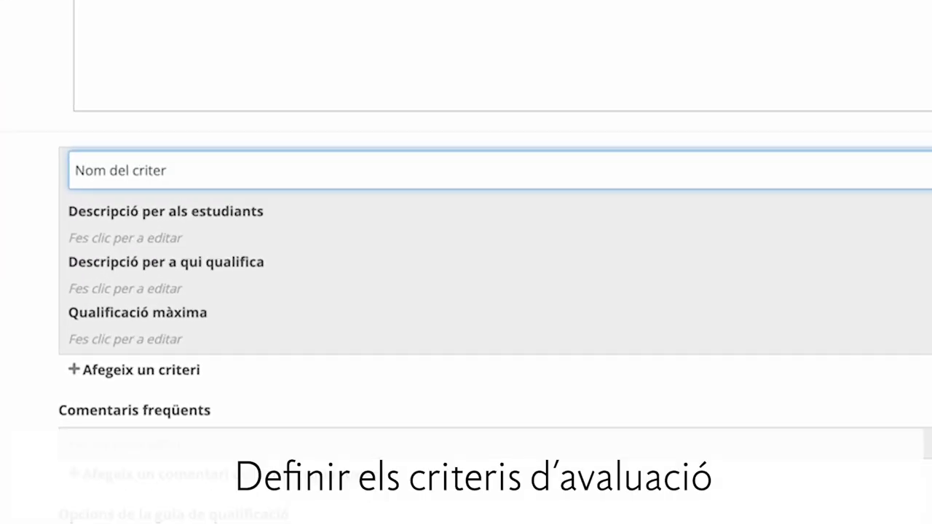
left_click(152, 234)
type("Des")
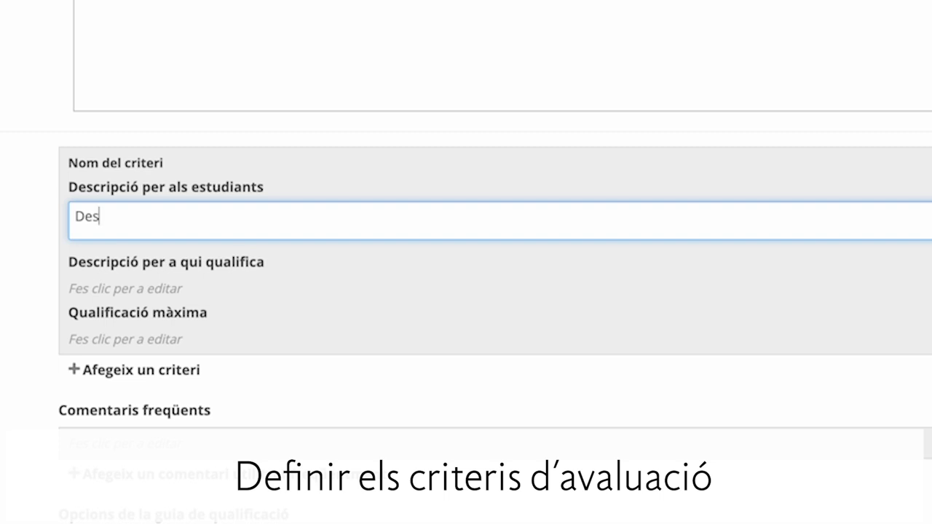
type("cripció que veurà l'alumnat")
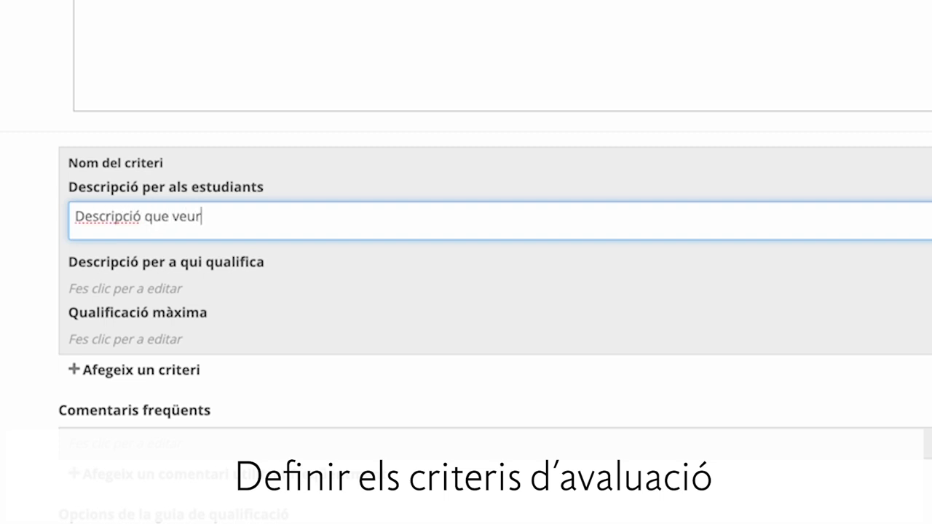
Enter "Descripció que veurà l'avaluador" as the first criterion's description for graders and set its maximum score to 1.
left_click(151, 288)
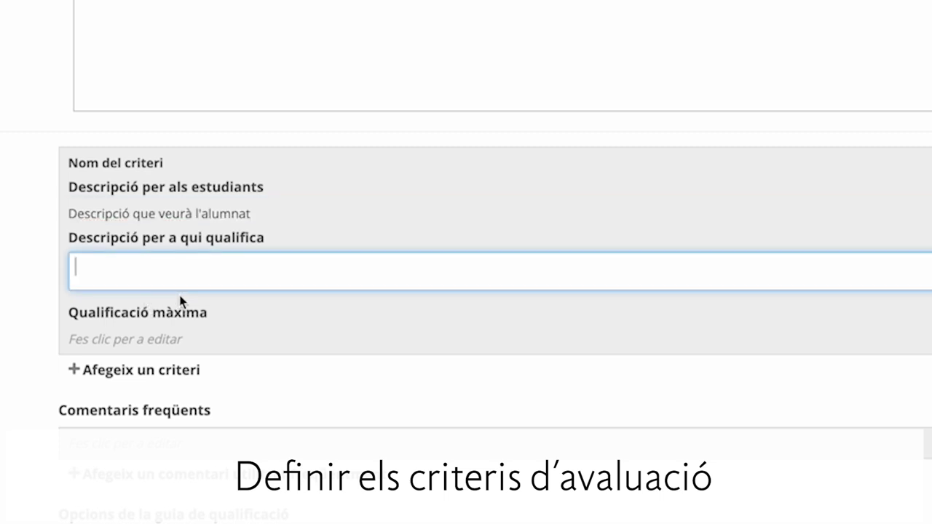
type("Descripció que v")
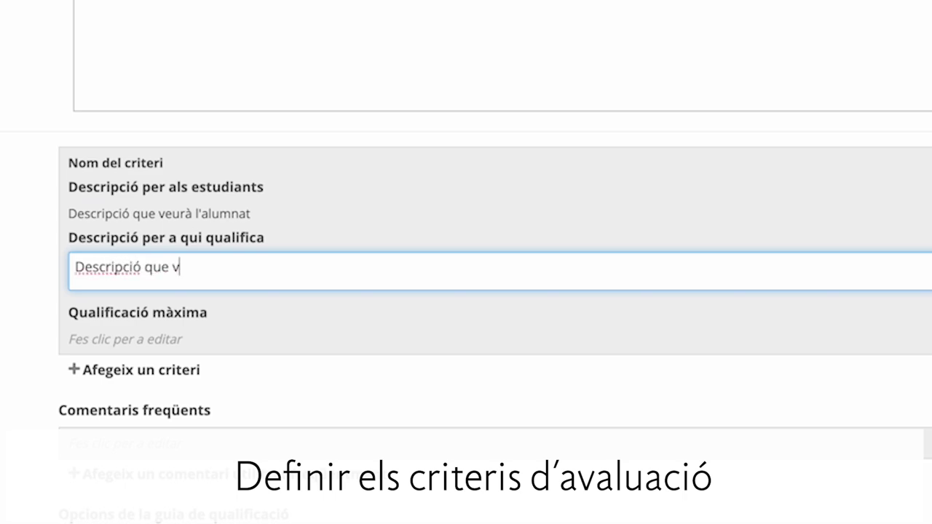
type("eurà l'avaluador")
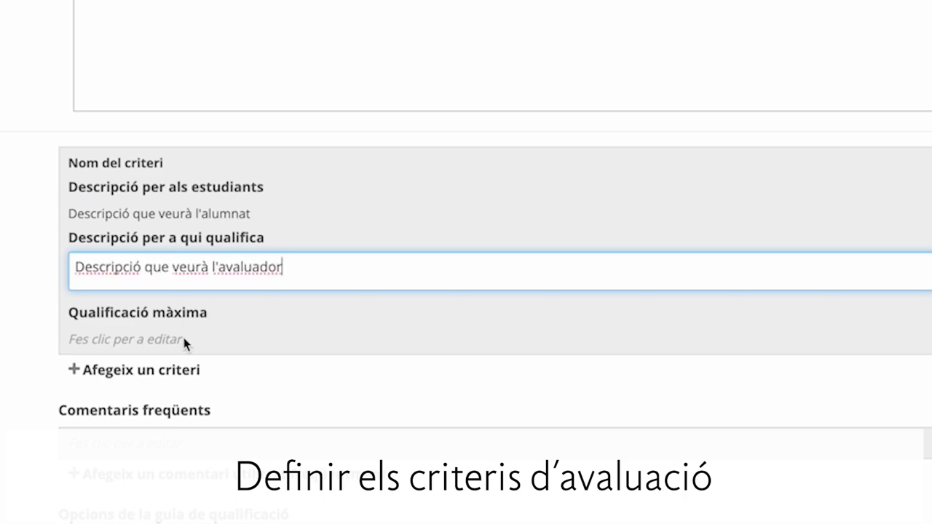
left_click(182, 340)
type("1")
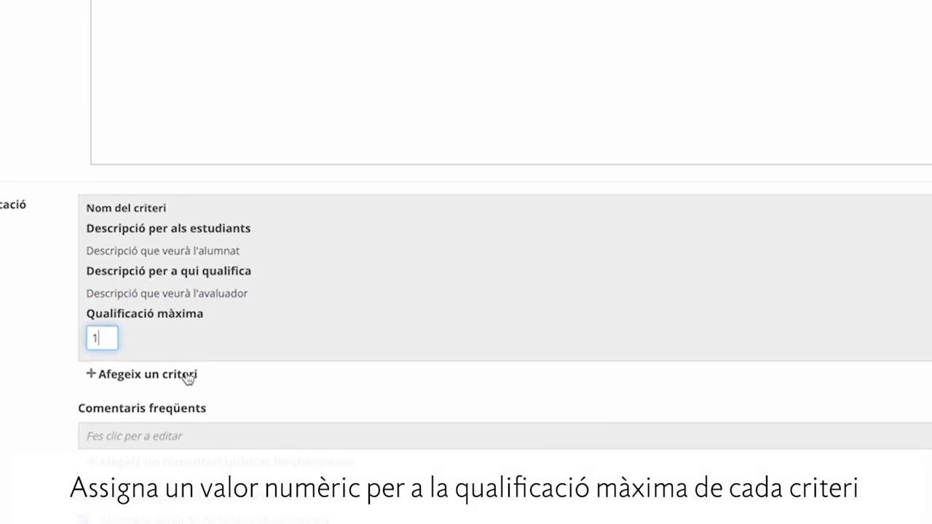
Add the criterion "Criteri 2" with student description "Descripció alumnat", grader description "Descripvió avaluador" and a maximum score of 3.
left_click(187, 375)
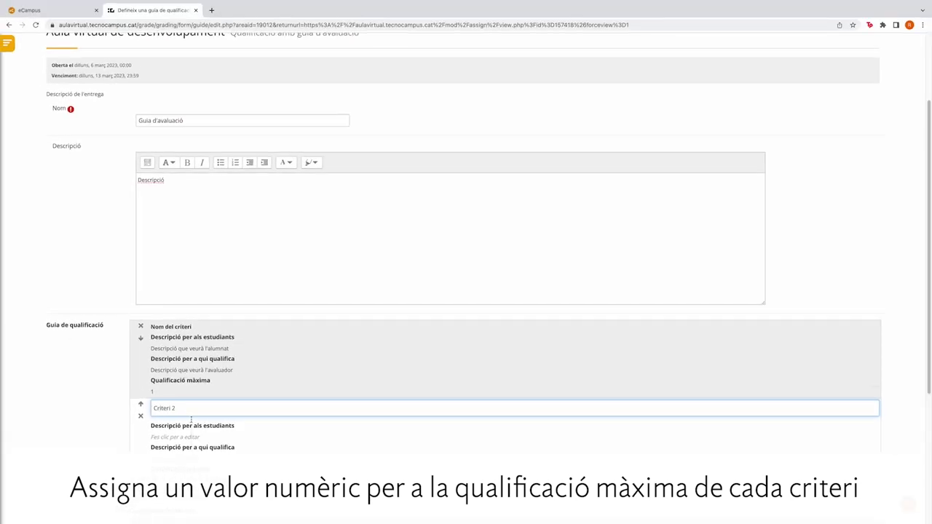
key("Tab")
type("Desc")
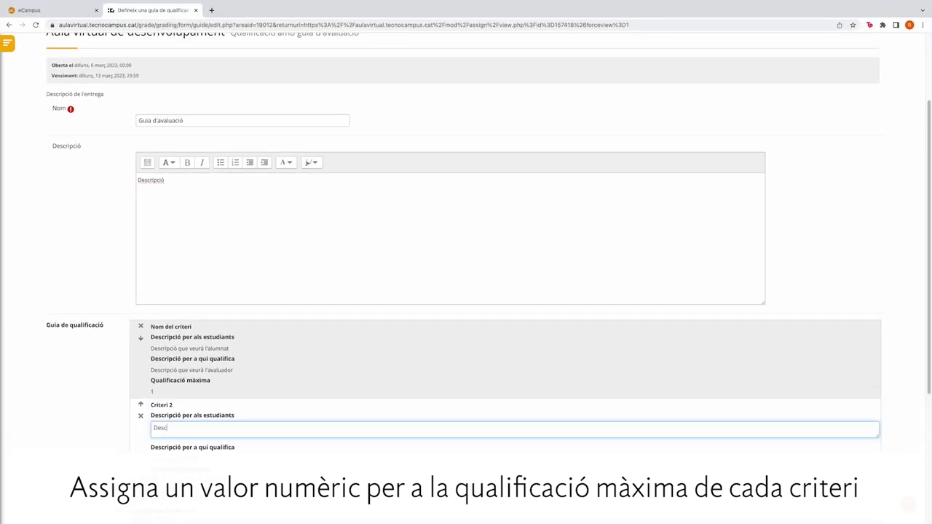
type("ripció alumnat")
key("Tab")
type("Descrip")
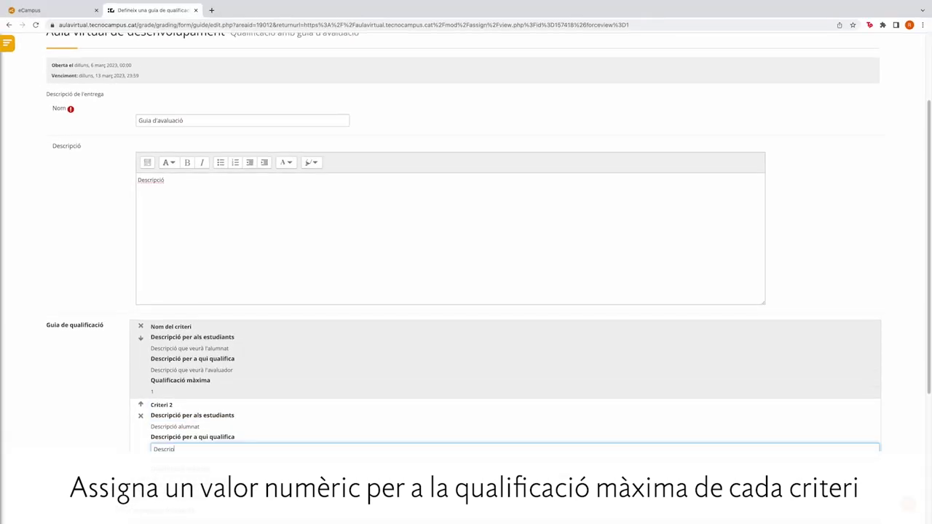
type("ció avaluador")
key("Tab")
type("3")
Add the criterion "Criteri 3" with student description "Descripció alumnat", grader description "Descripció avaluador" and a maximum score of 2.
left_click(193, 429)
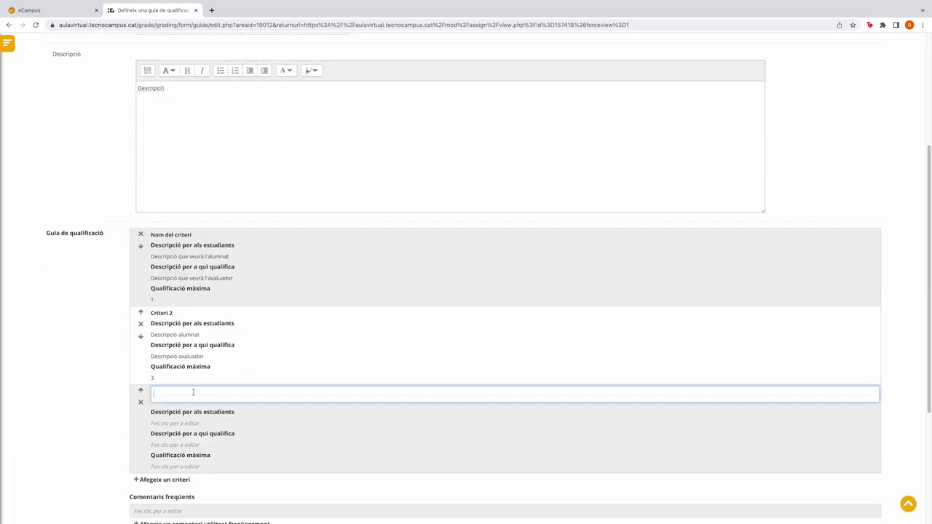
type("Criteri 3")
key("Tab")
type("Descripció alumnat")
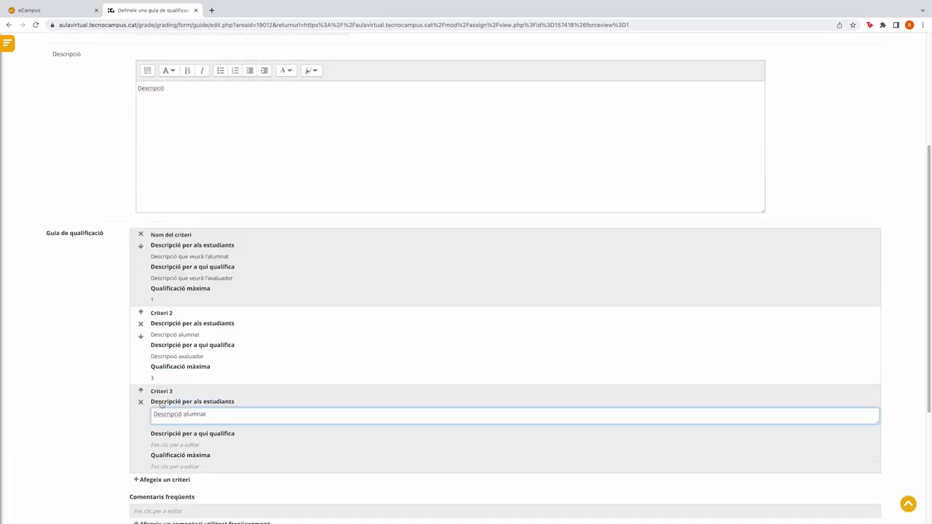
key("Tab")
type("Descripció avaluador")
key("Tab")
type("2")
scroll(188, 469, "down", 2)
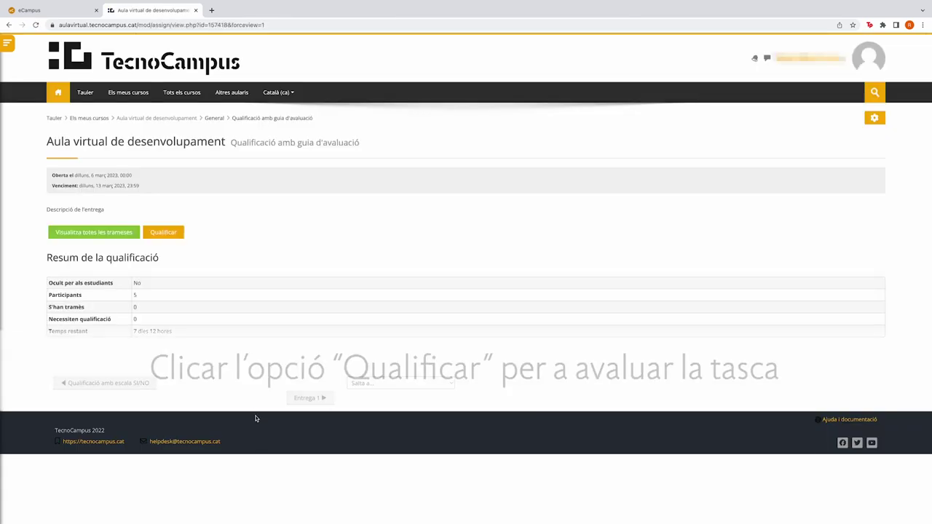
Open the task's grading view and give the first criterion the comment "Comentari sobre el criteri" and a score of 0.8.
left_click(176, 238)
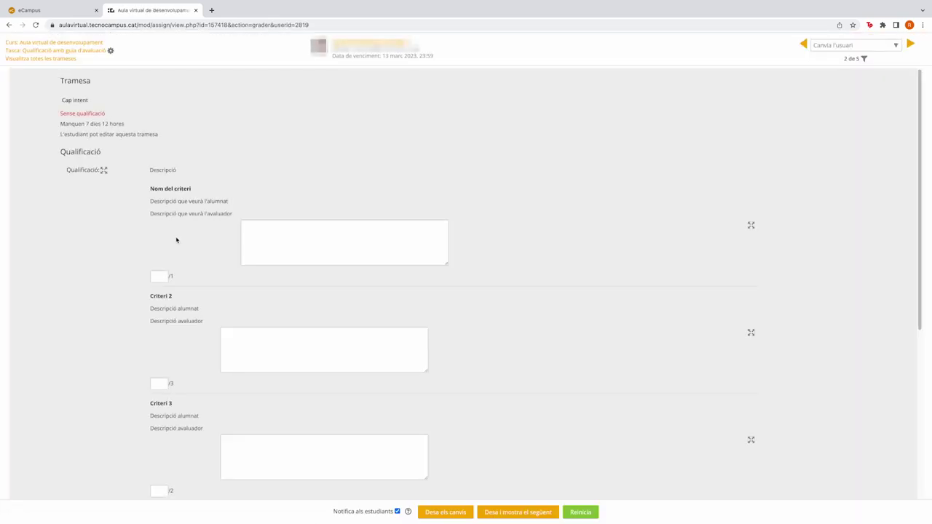
left_click(269, 239)
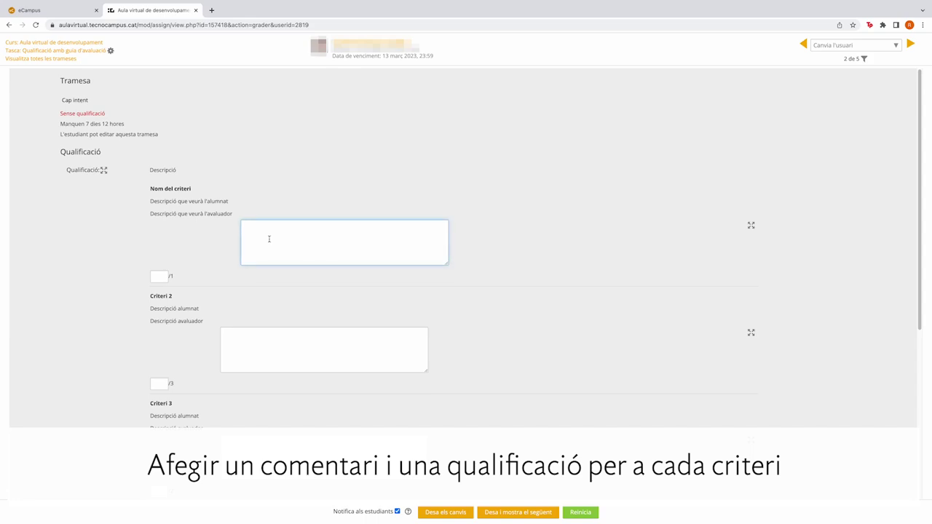
type("Comentari sobre el criteri")
left_click(162, 275)
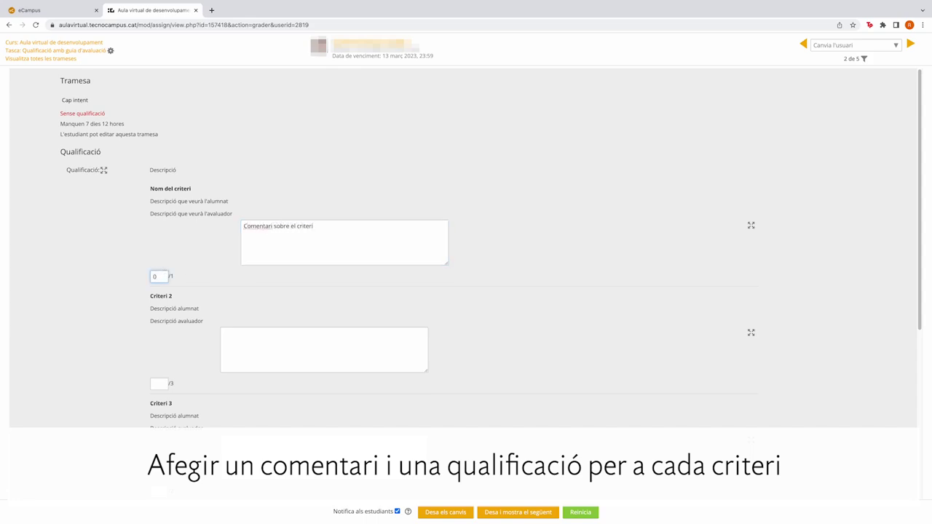
type("0.8")
Grade Criteri 2 with the comment "Comentari" and a score of 2.2.
left_click(222, 337)
scroll(222, 337, "down", 1)
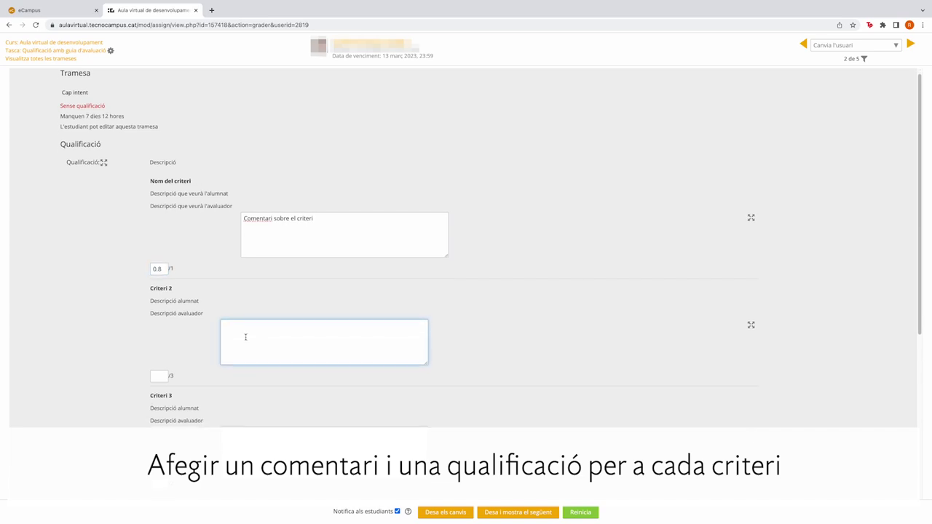
type("Comentari")
left_click(163, 375)
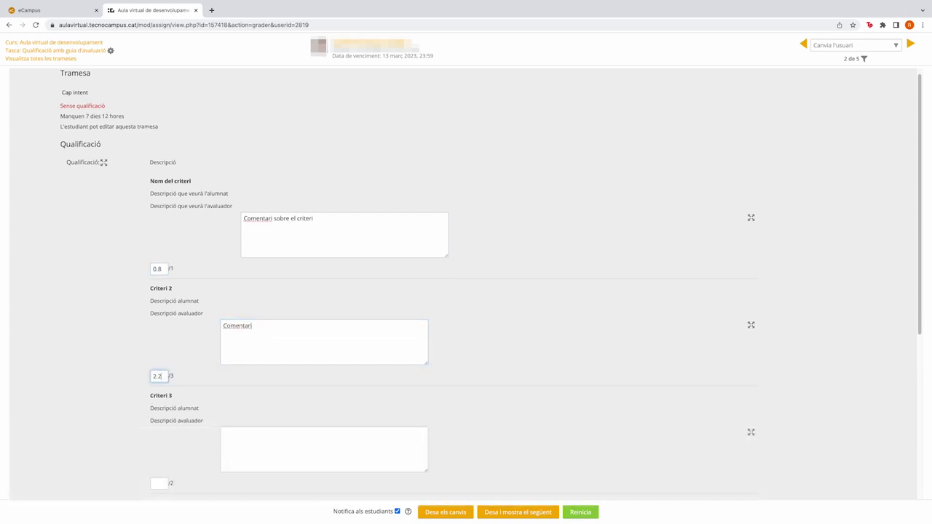
Grade Criteri 3 with the comment "Comentari" and a score of 1.5.
scroll(324, 416, "down", 1)
left_click(324, 417)
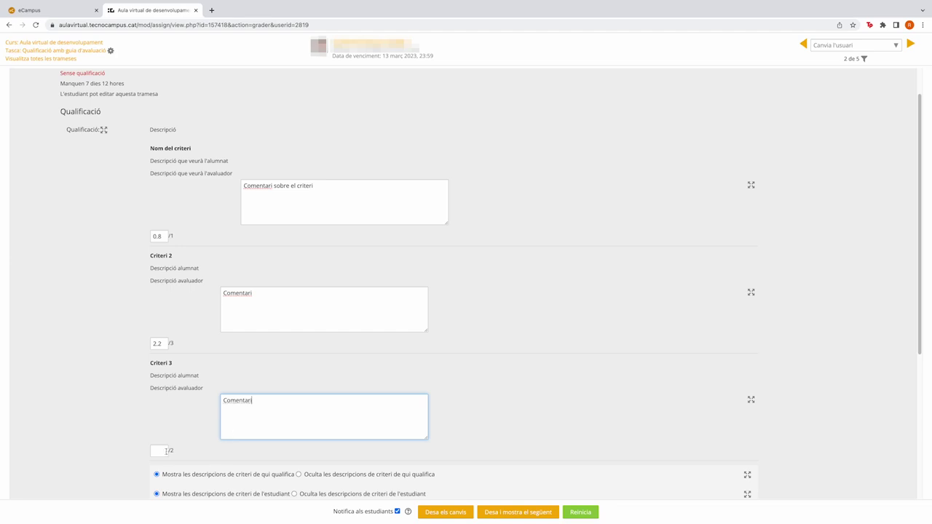
left_click(166, 451)
type("1.5")
scroll(418, 254, "down", 2)
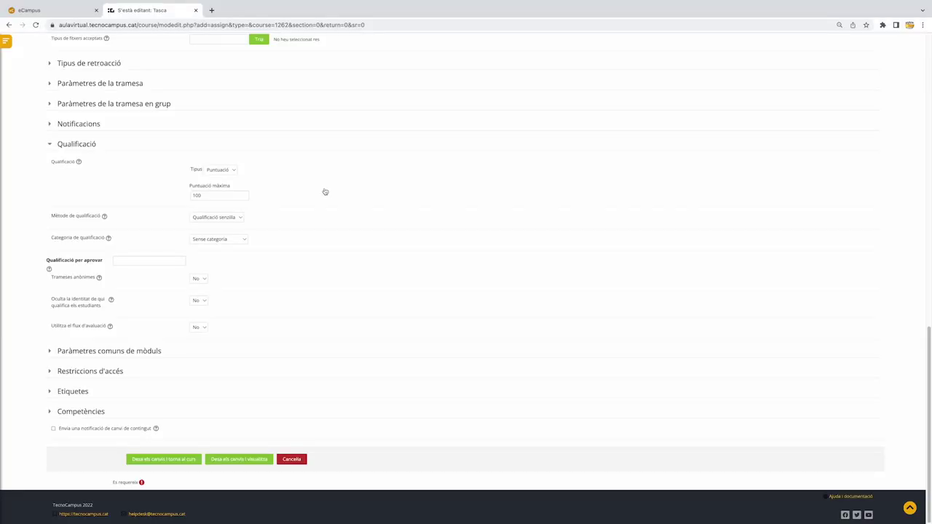
Set the new task's grade type to Puntuació and its grading method to Rúbrica, and save and display the task.
left_click(234, 169)
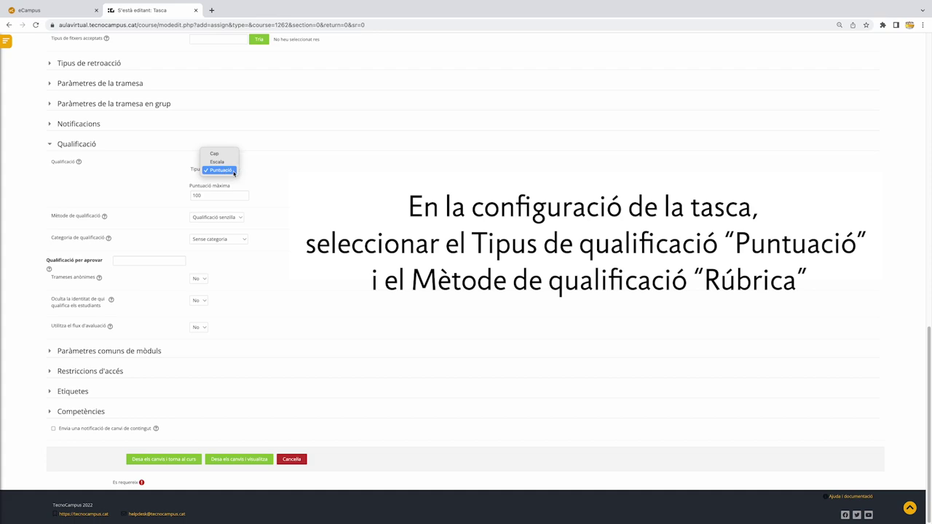
left_click(234, 172)
left_click(241, 217)
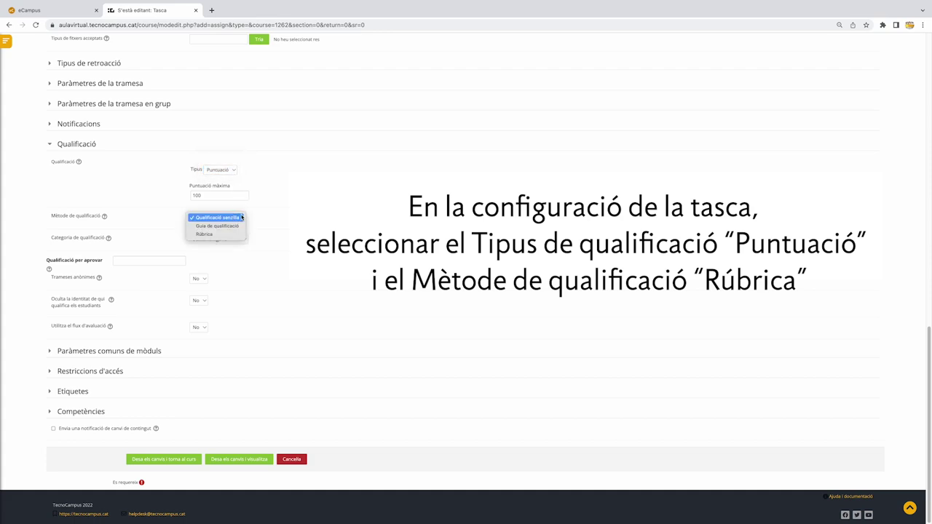
left_click(238, 234)
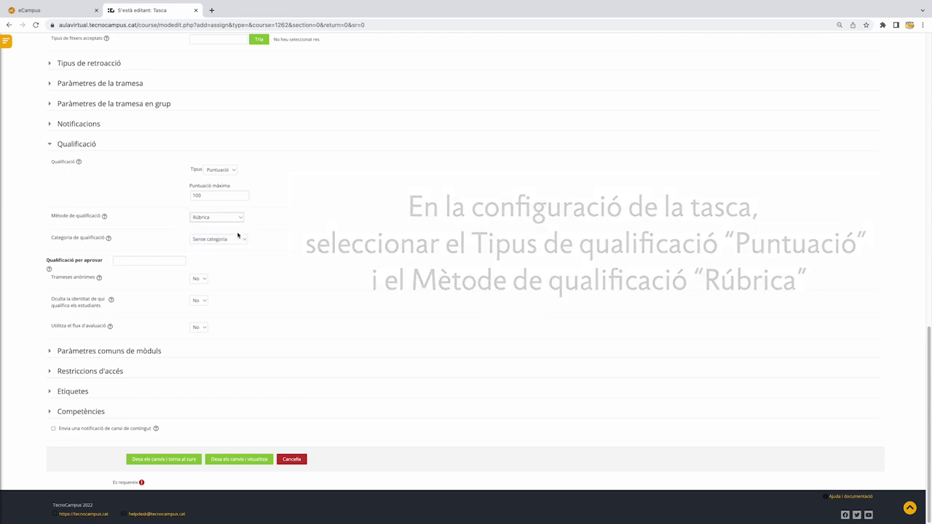
left_click(269, 461)
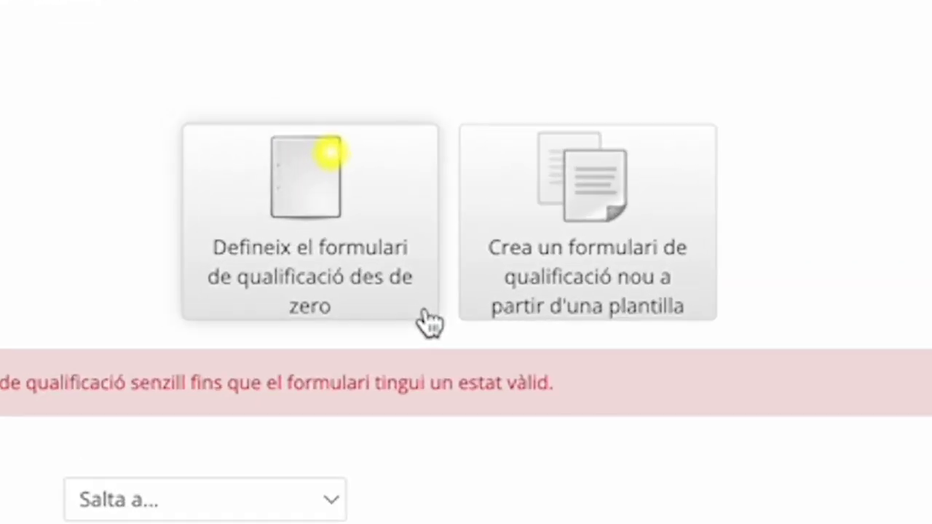
Start a grading form from scratch, naming the rubric "Qualificació amb Rúbrica" with the description "Descripció de la Rúbrica".
left_click(428, 353)
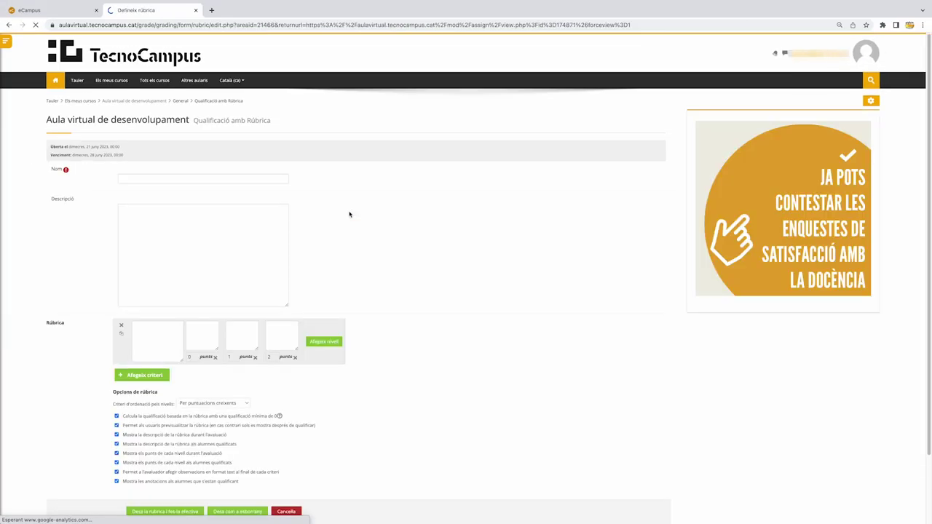
left_click(227, 182)
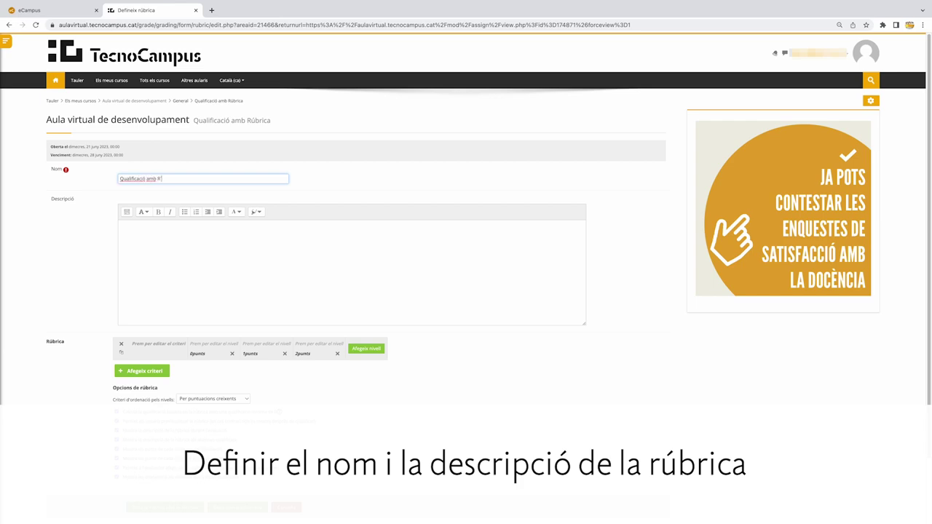
left_click(240, 230)
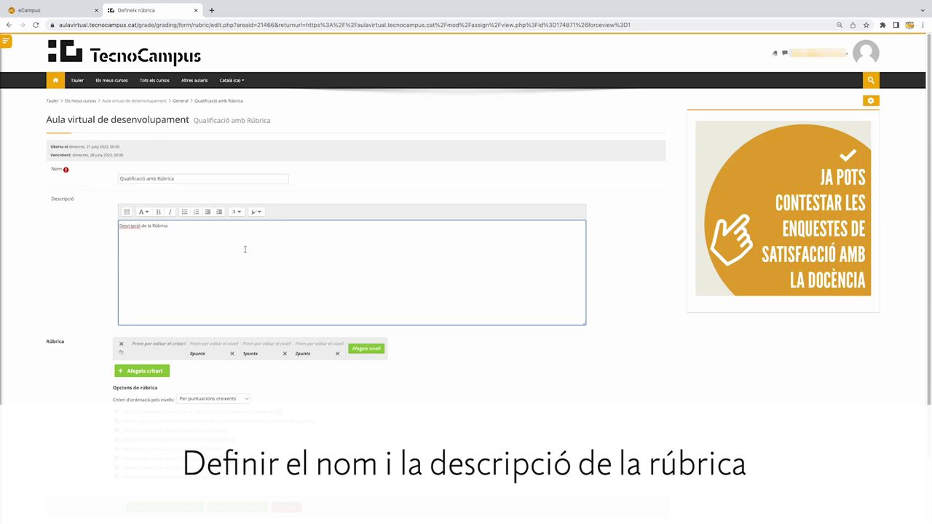
left_click(285, 369)
Add a second criterion to the rubric and a fourth level worth 3 points to the first criterion.
scroll(286, 371, "down", 1)
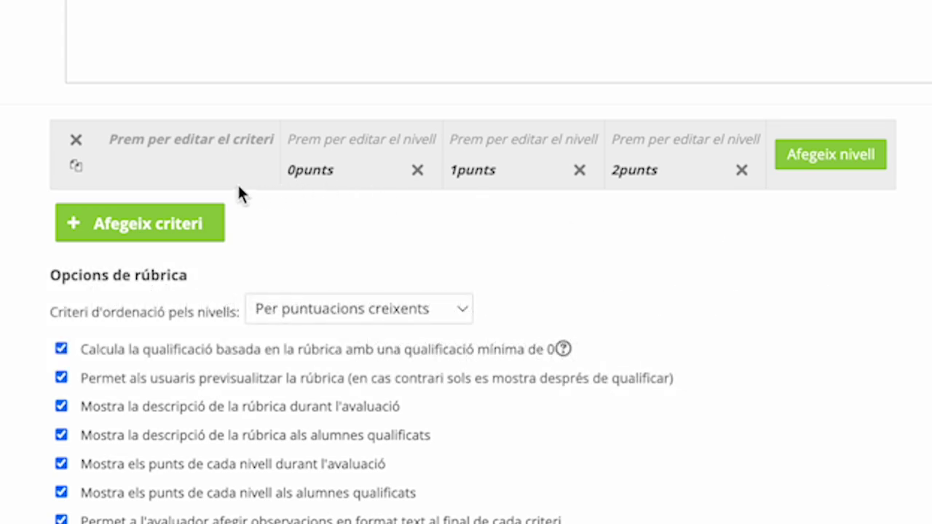
left_click(204, 229)
left_click(833, 162)
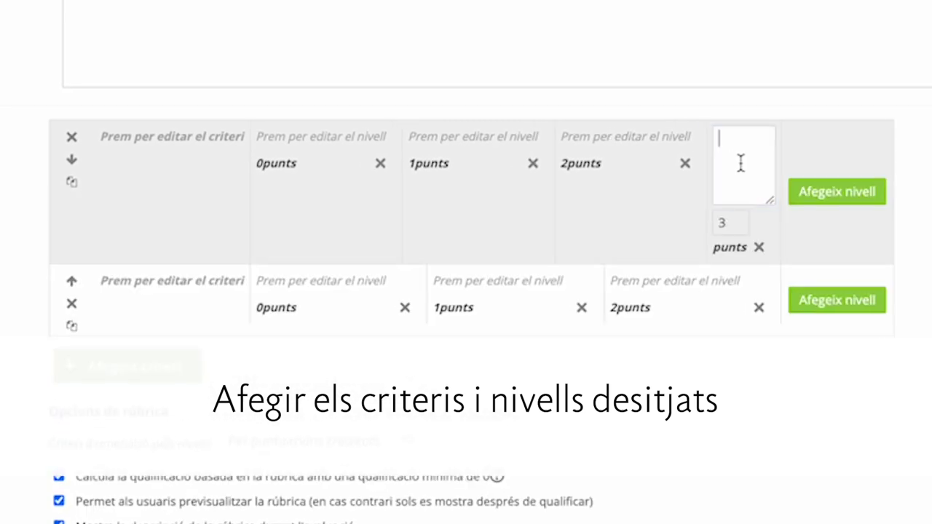
left_click(761, 345)
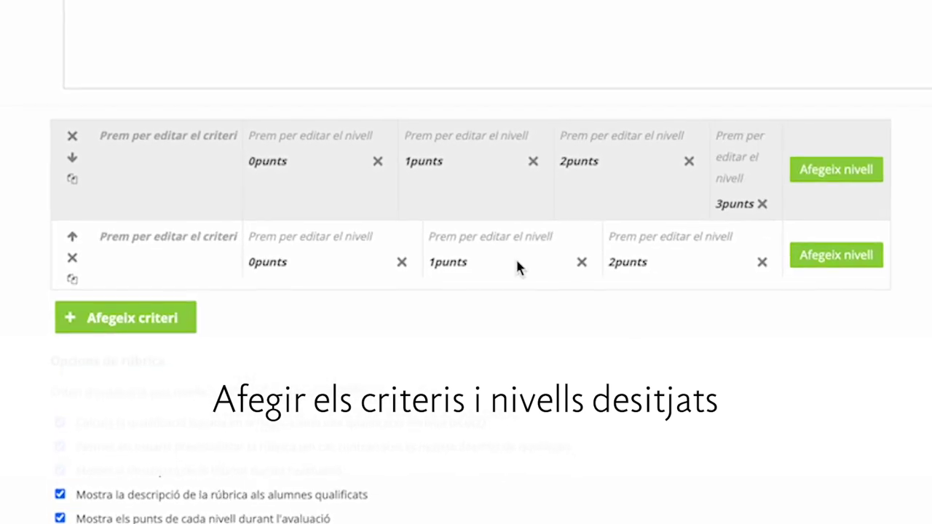
Name the two rubric criteria "Criteri 1" and "Criteri 2".
left_click(191, 139)
type("Crit")
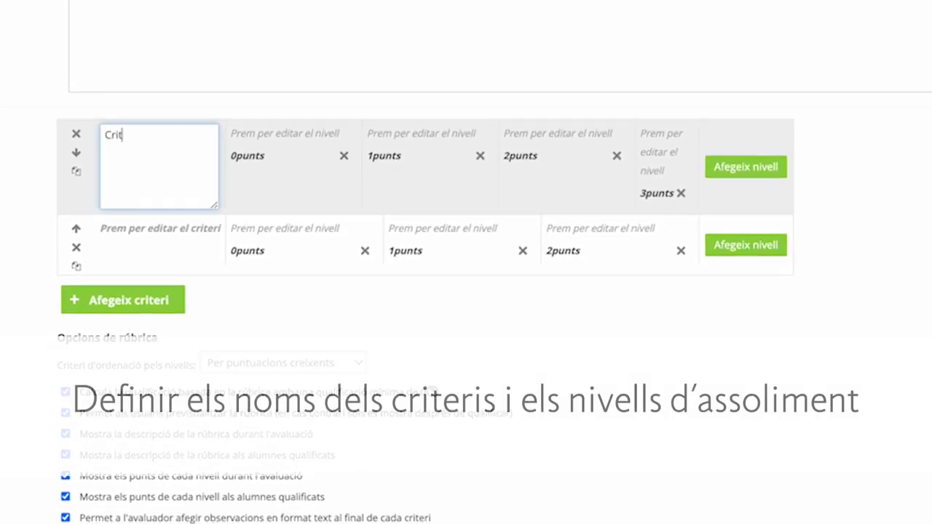
type("eri 1")
left_click(167, 259)
type("Criter")
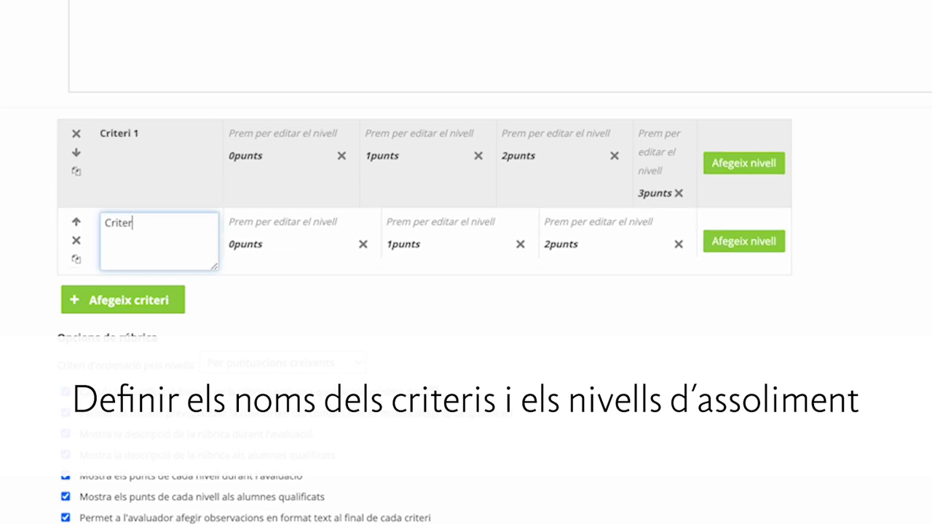
type("i 2")
Name the levels of Criteri 1, from 0 to 3 points, "Insuficient", "Aprovat", "Notable" and "Excel·lent".
left_click(296, 134)
type("Insuf")
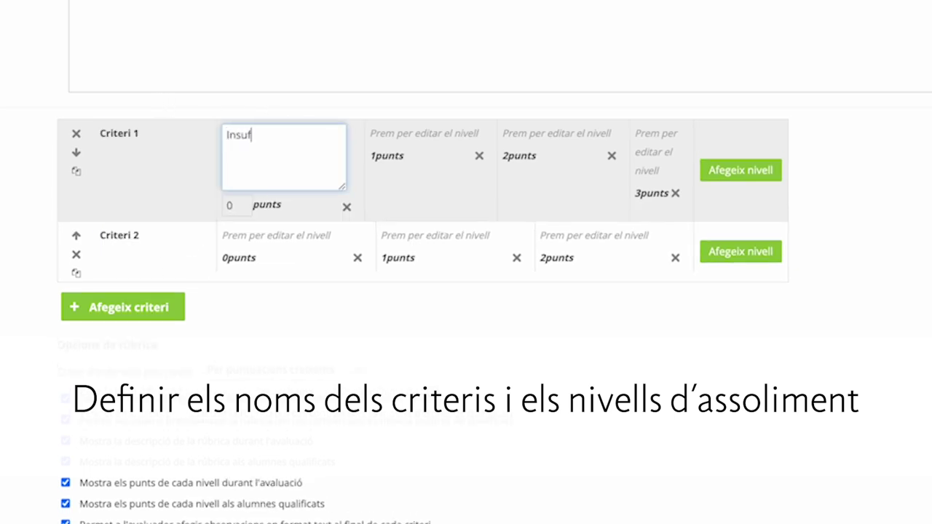
type("icient")
left_click(387, 131)
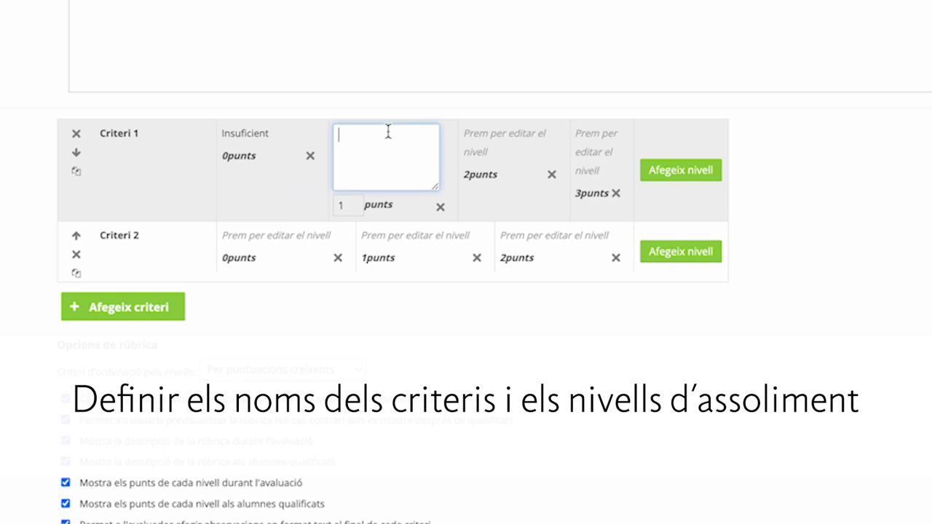
type("Aprovat")
left_click(479, 135)
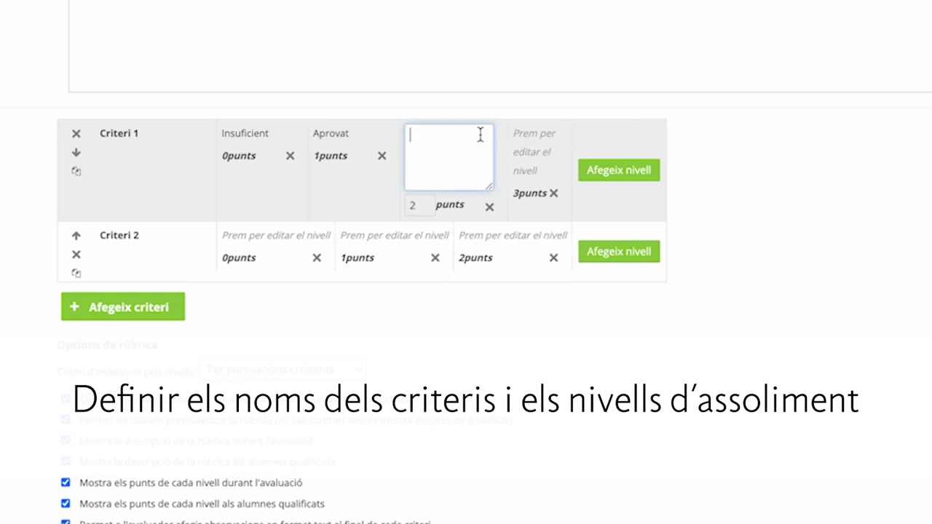
type("Notable")
left_click(541, 154)
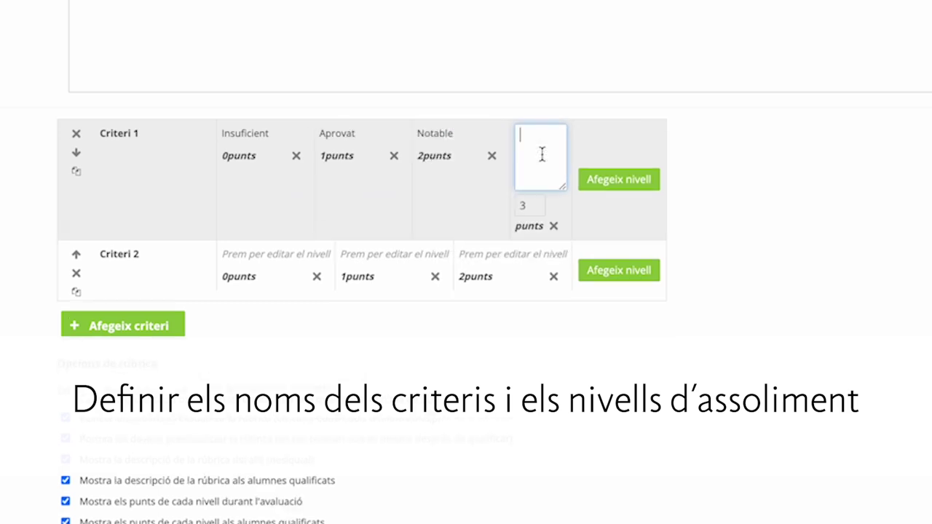
type("Excel·lent")
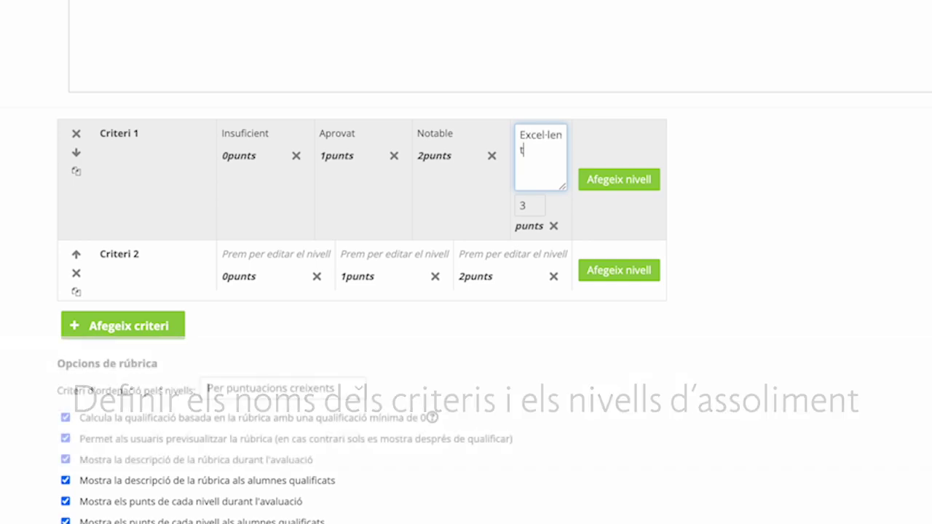
Name the levels of Criteri 2, from 0 to 2 points, "Nivell 1", "Nivell 2" and "Nivell 3".
left_click(296, 263)
type("Nivell 1")
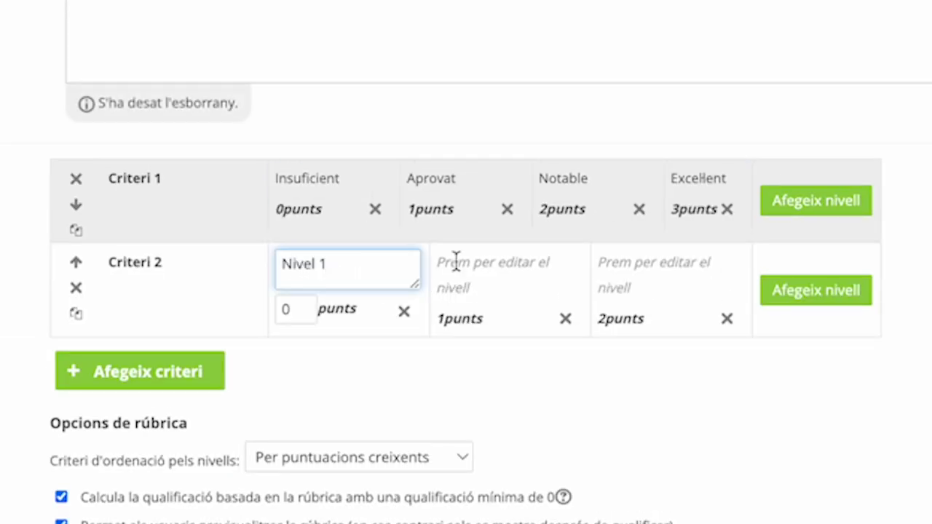
key("Left")
key("Left")
type("l")
left_click(460, 220)
type("Nivell 2")
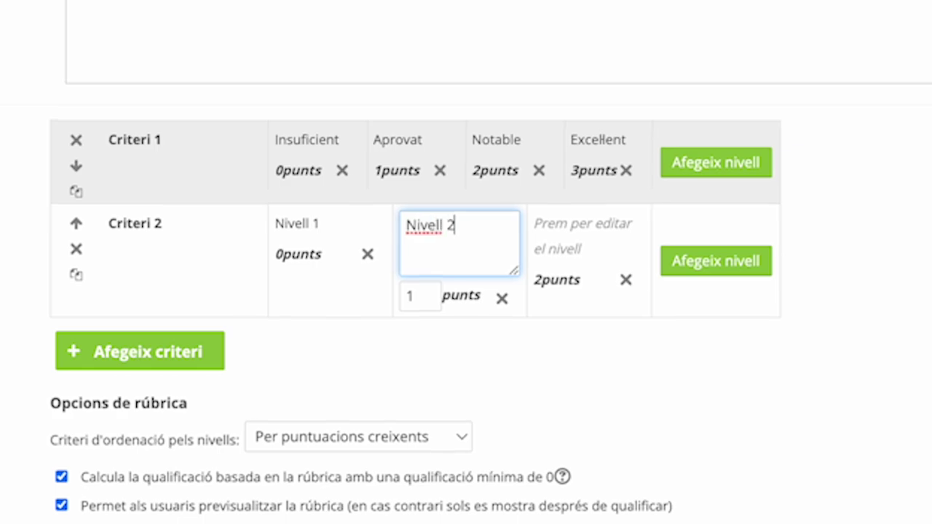
left_click(538, 243)
type("Nivell 3")
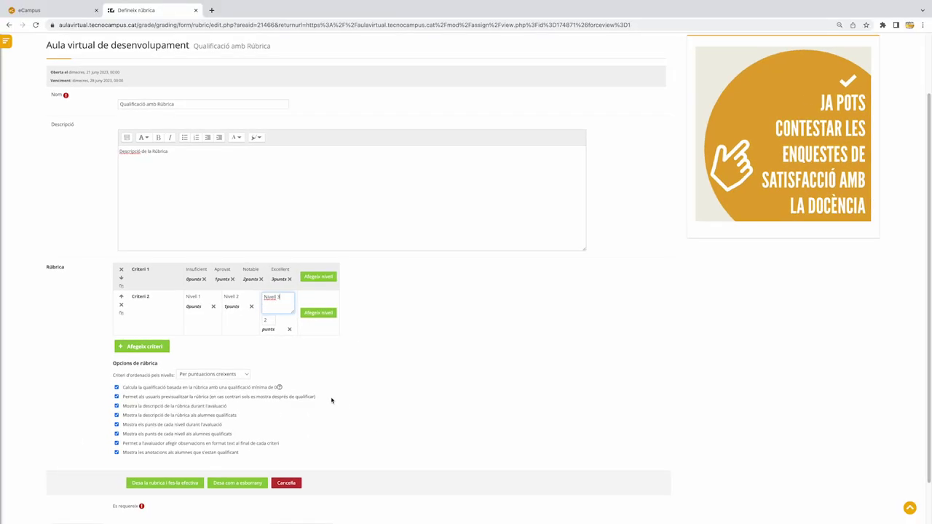
left_click(339, 407)
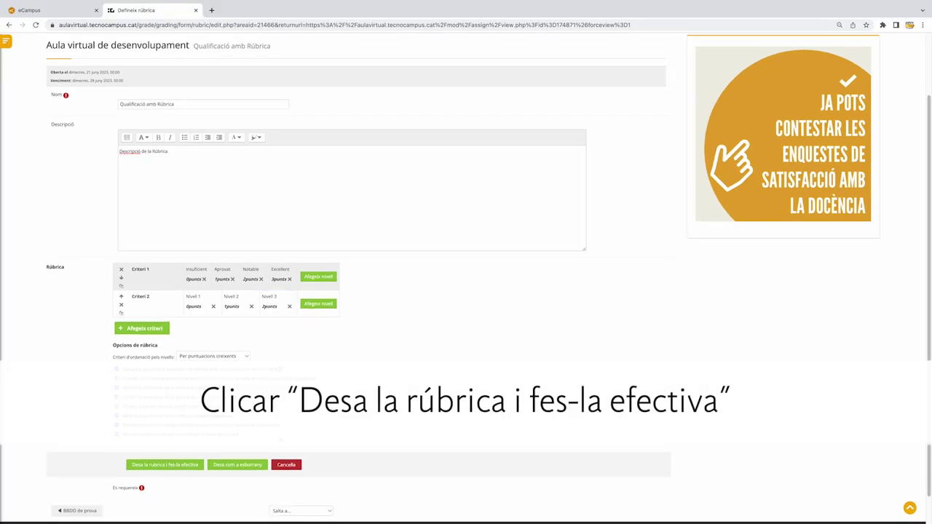